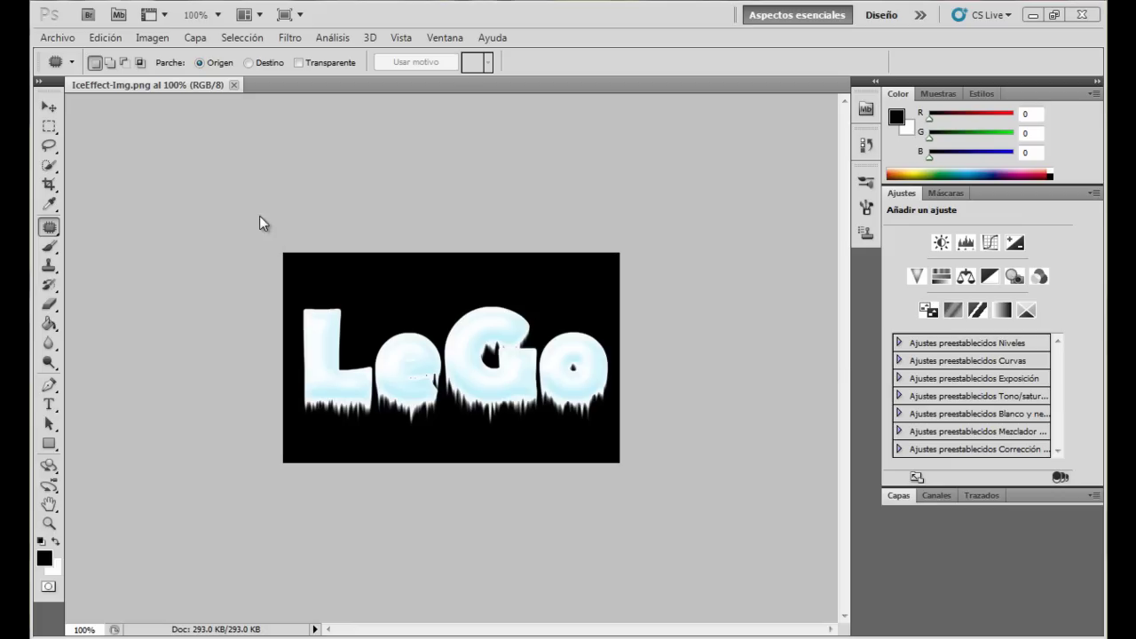
Step: Close the IceEffect-Img.png example and create a new white 400 × 250 px document
click(234, 85)
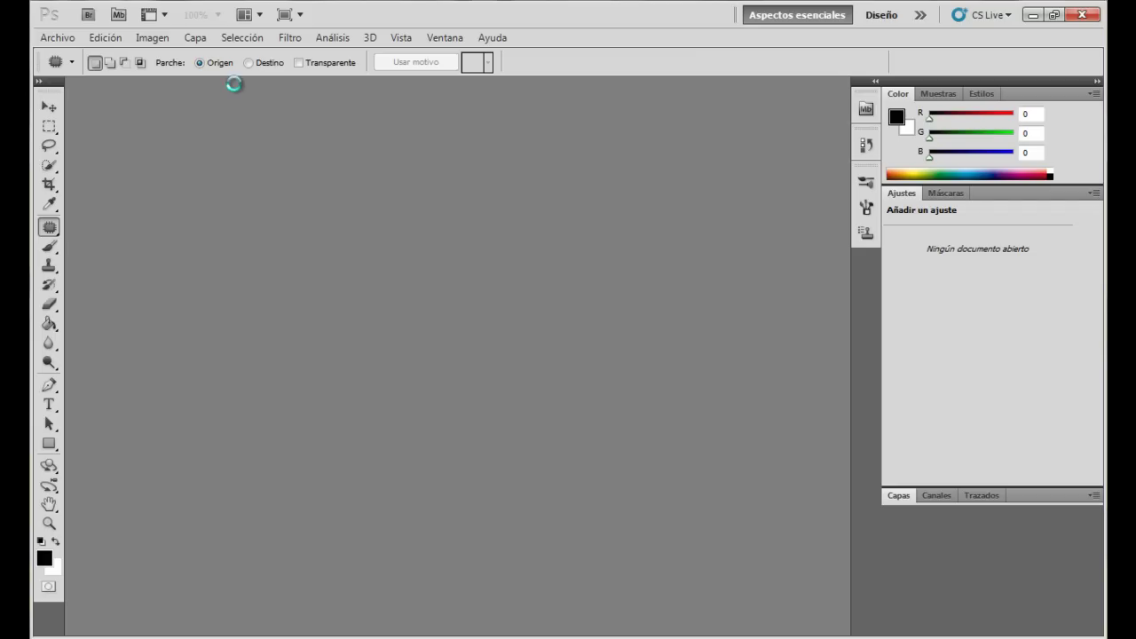
key(ctrl+n)
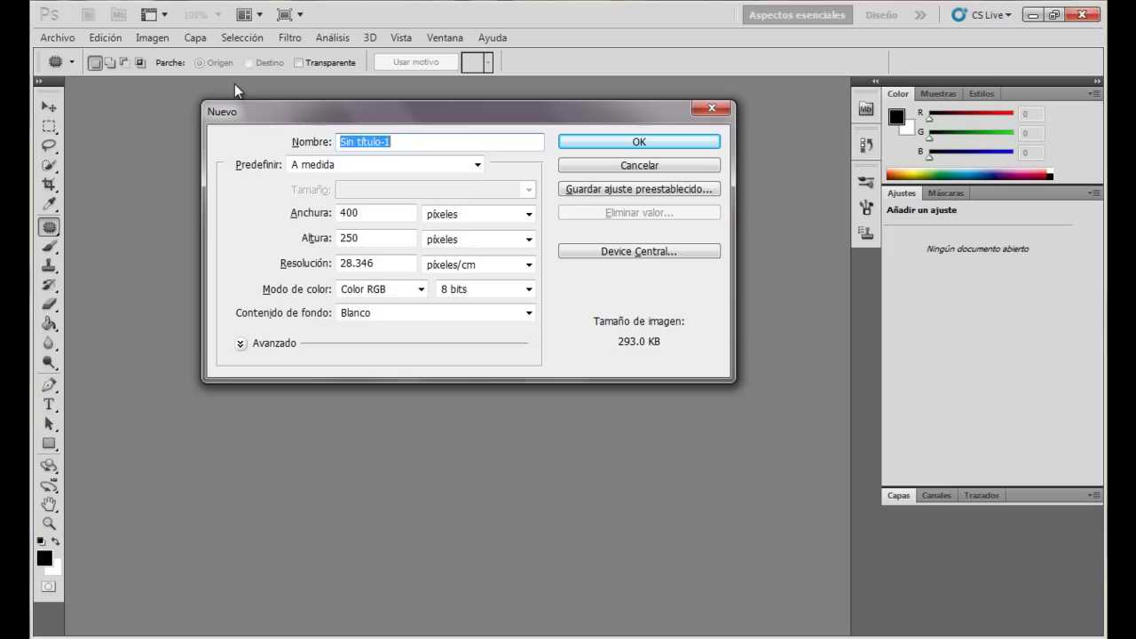
click(390, 215)
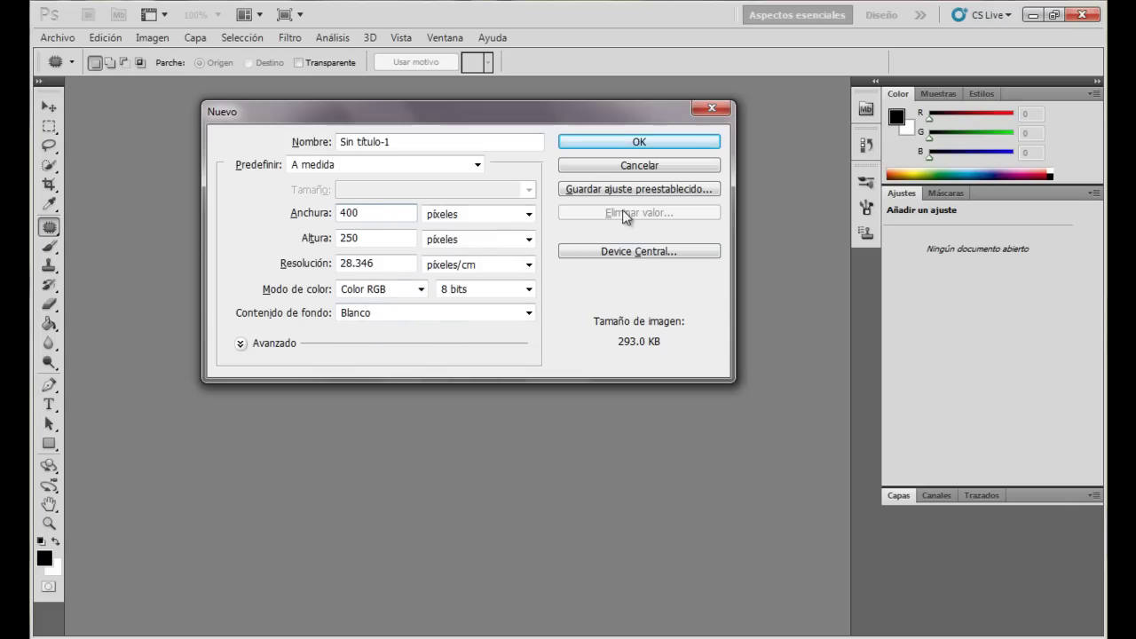
click(648, 143)
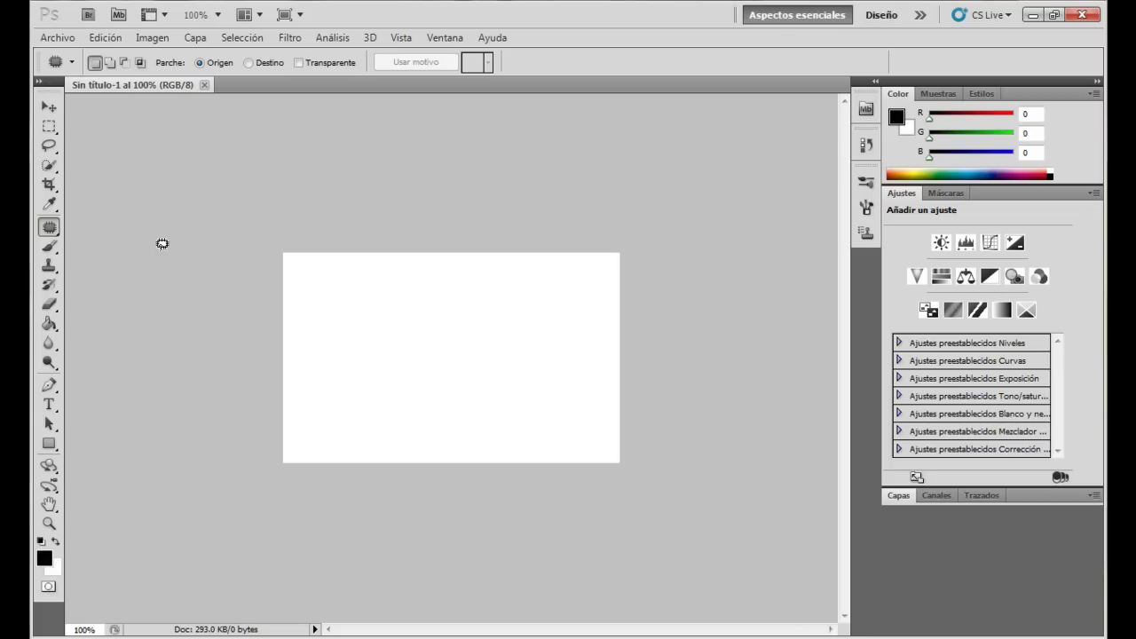
Step: Fill the canvas solid black with the Paint Bucket and show the Capas panel
click(48, 325)
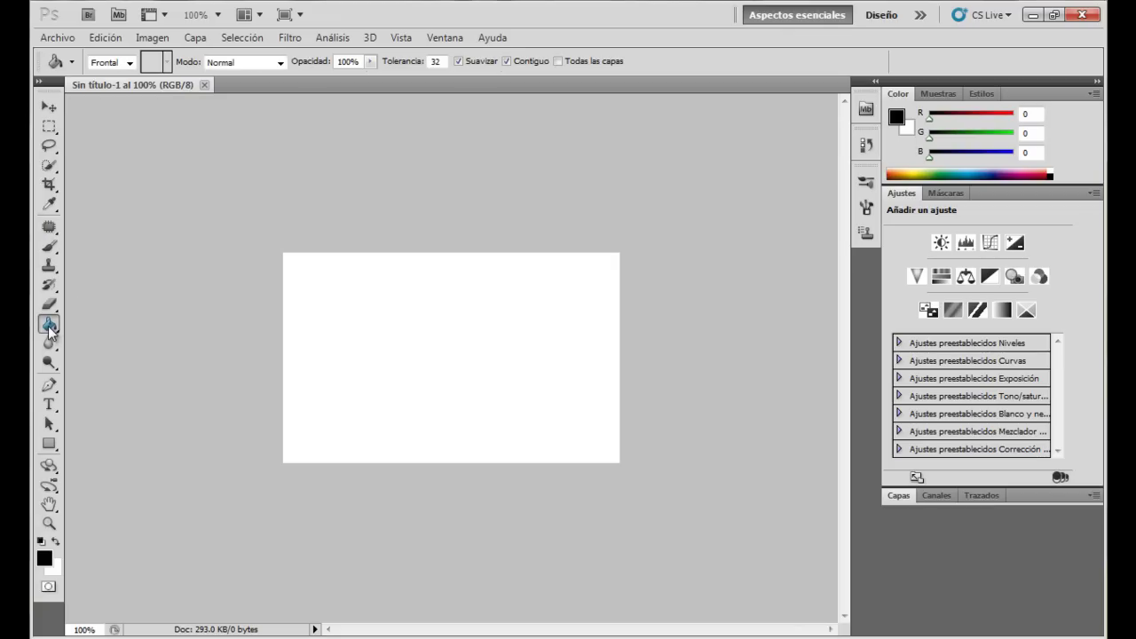
click(44, 557)
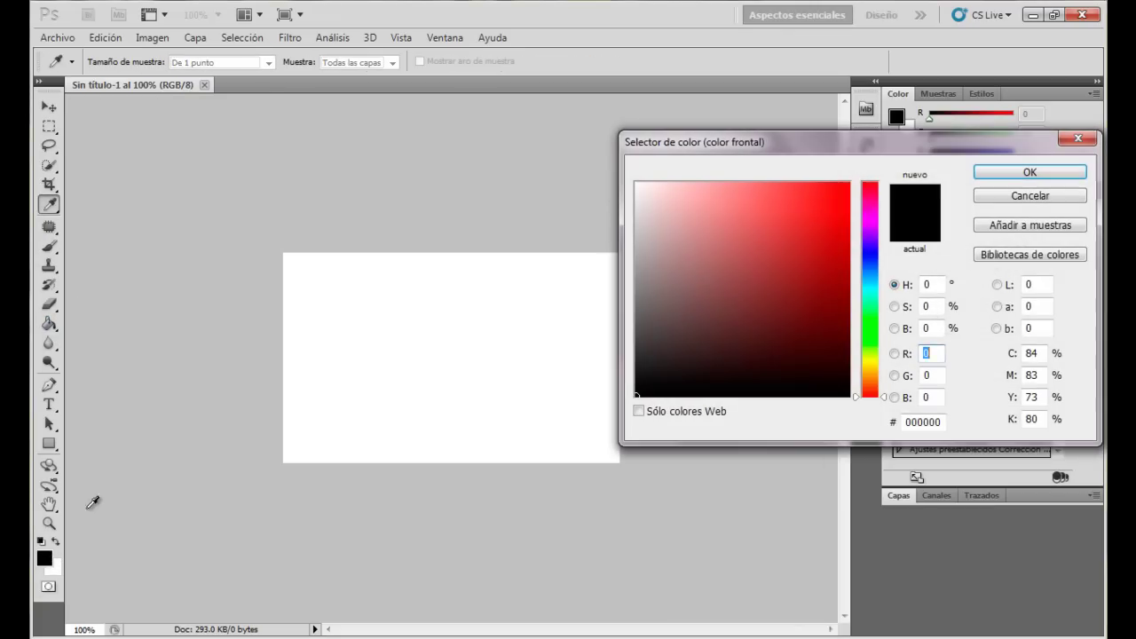
click(1011, 174)
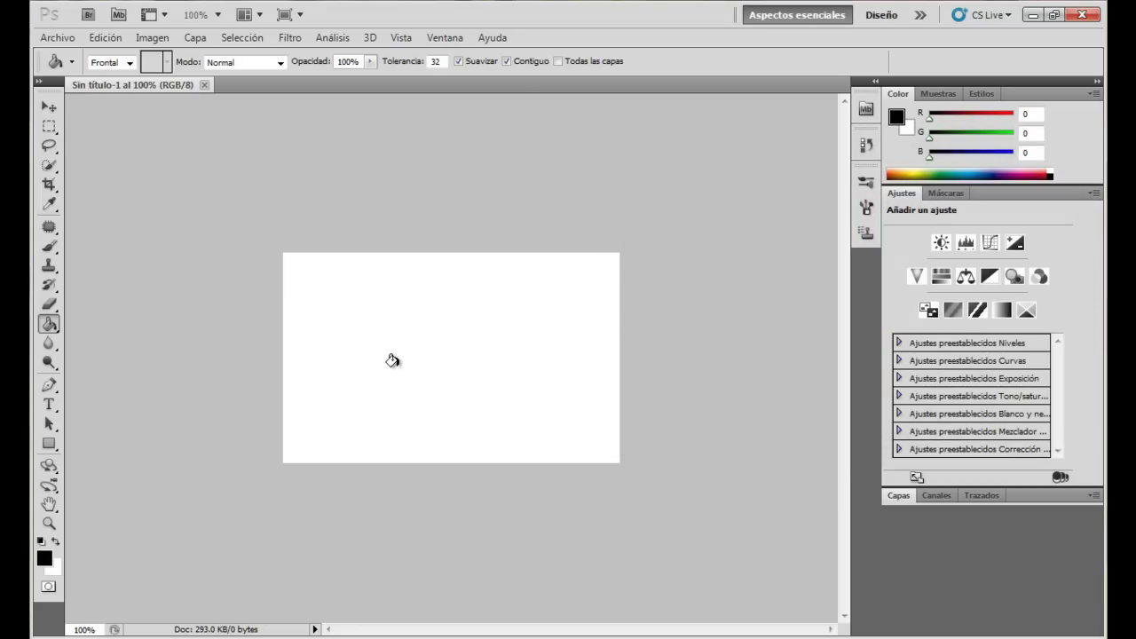
click(391, 360)
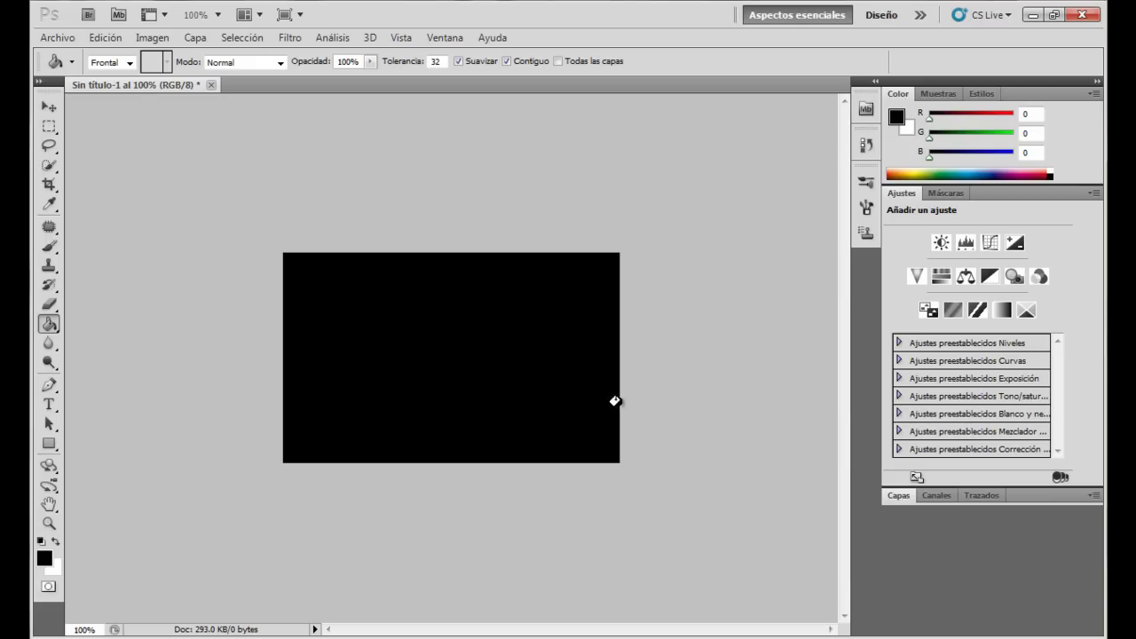
click(904, 500)
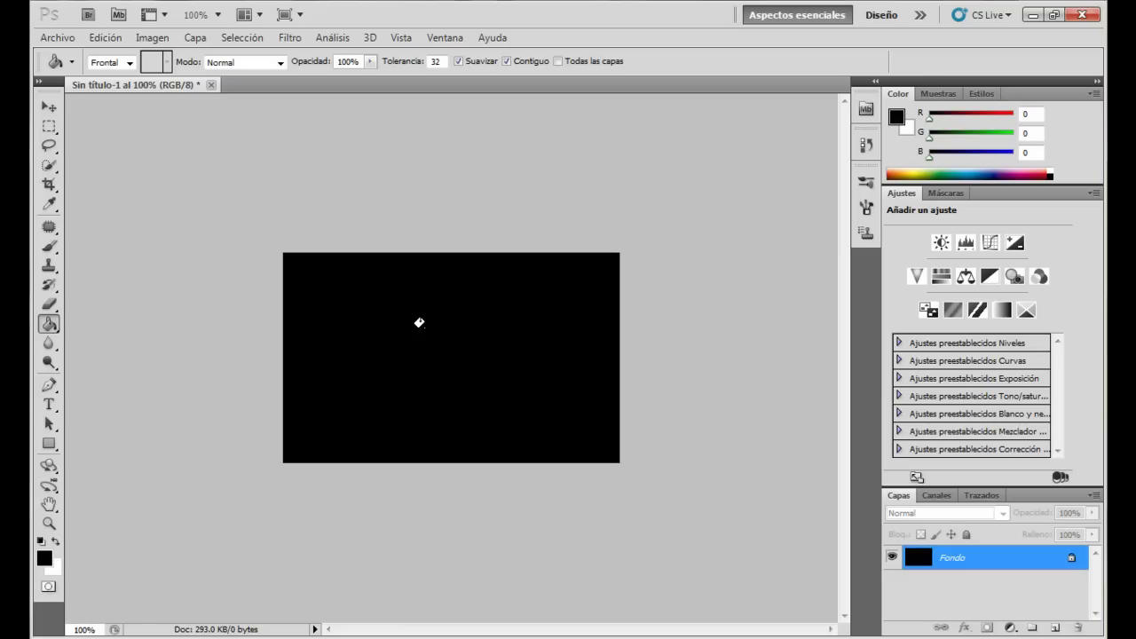
click(419, 323)
Step: Add a new empty layer named Lego using Ctrl+Shift+N
key(ctrl+shift+n)
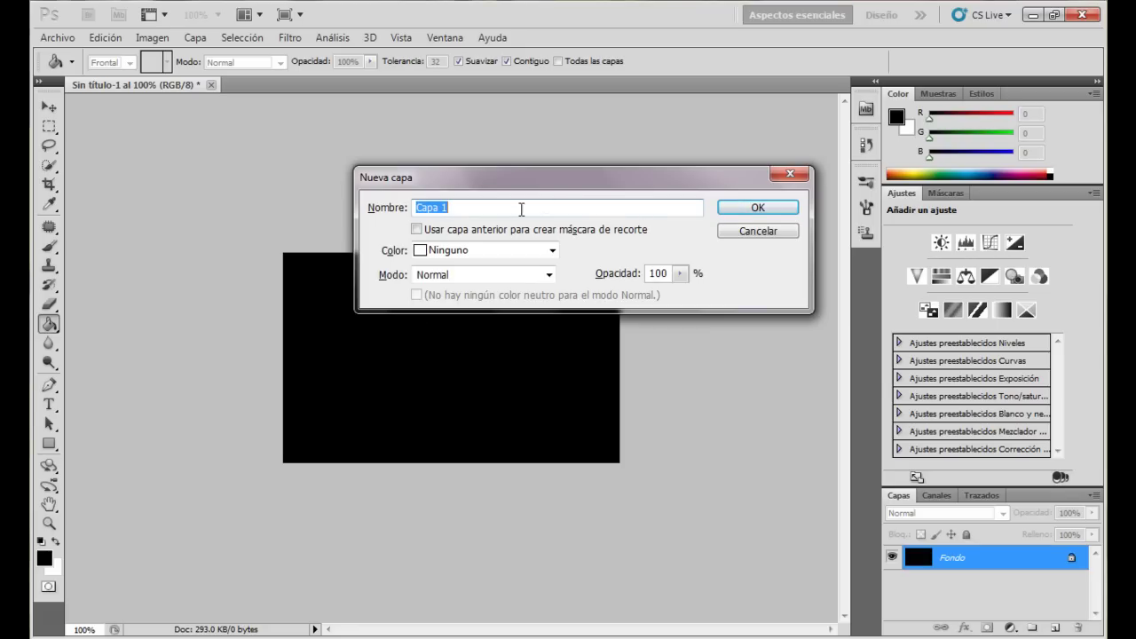
text(Lego)
click(772, 211)
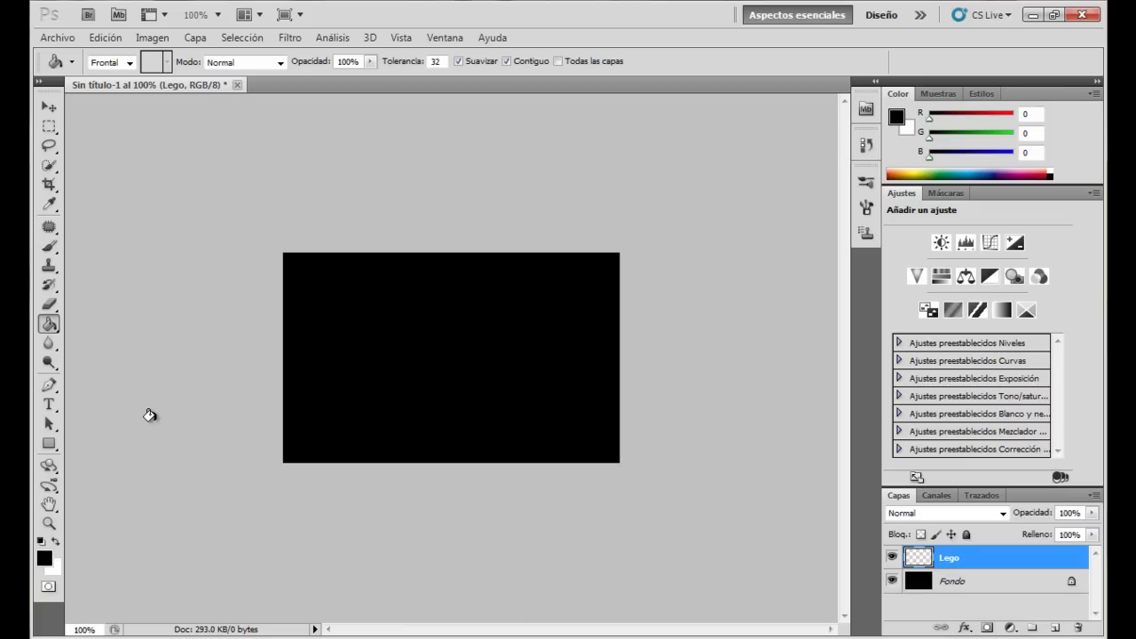
Step: Type the word LEGO on the canvas with the Horizontal Type tool
click(50, 405)
click(51, 405)
right_click(53, 405)
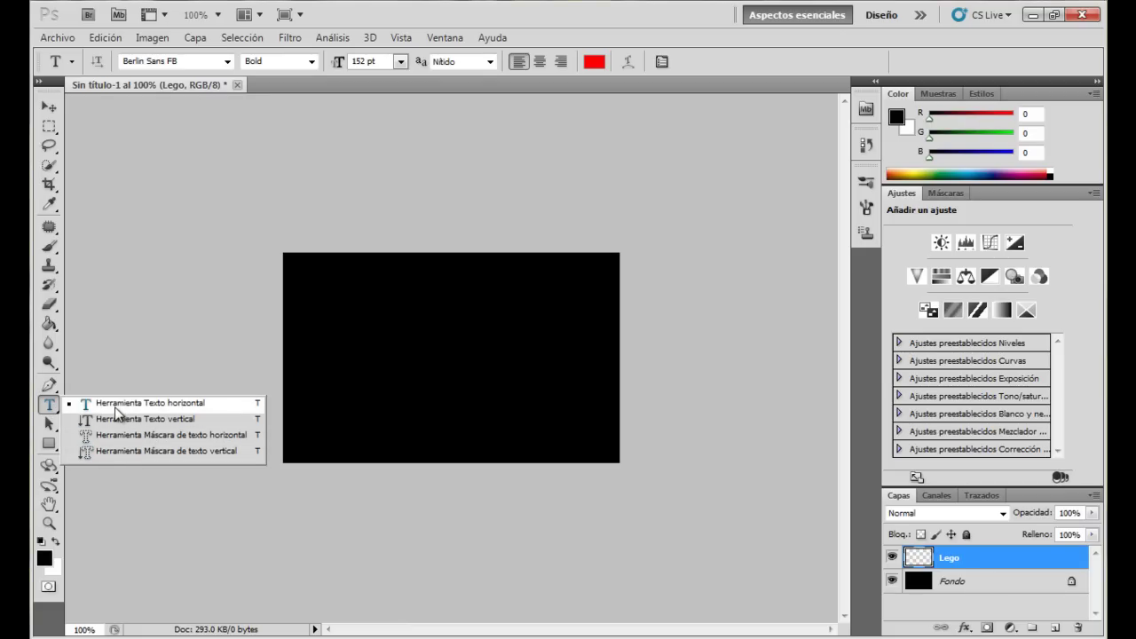
click(114, 403)
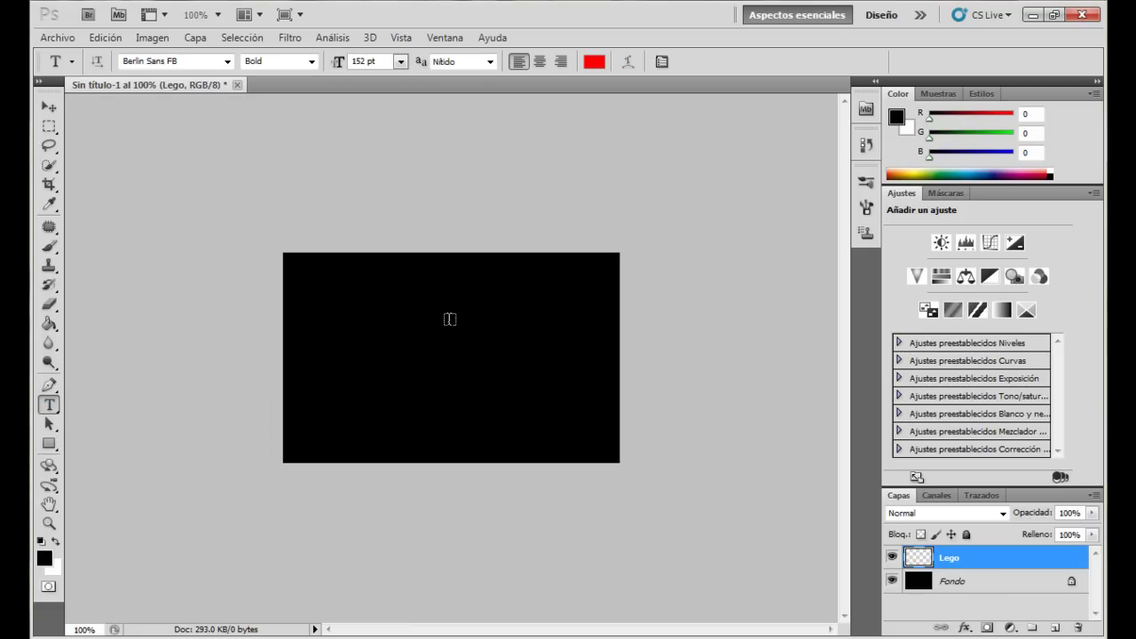
click(319, 347)
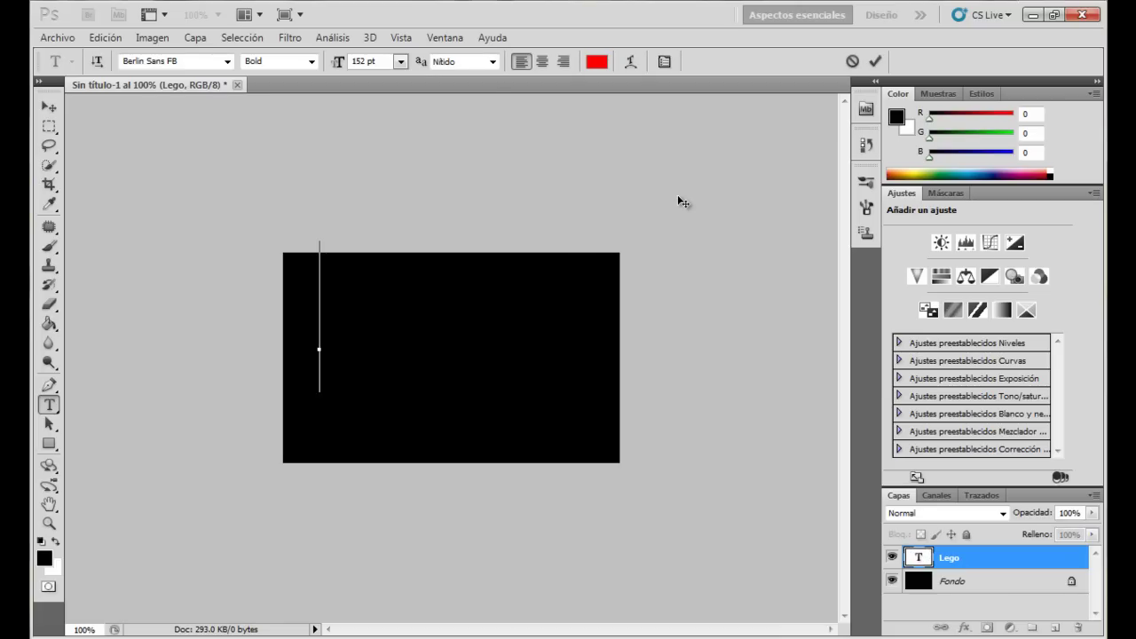
text(L)
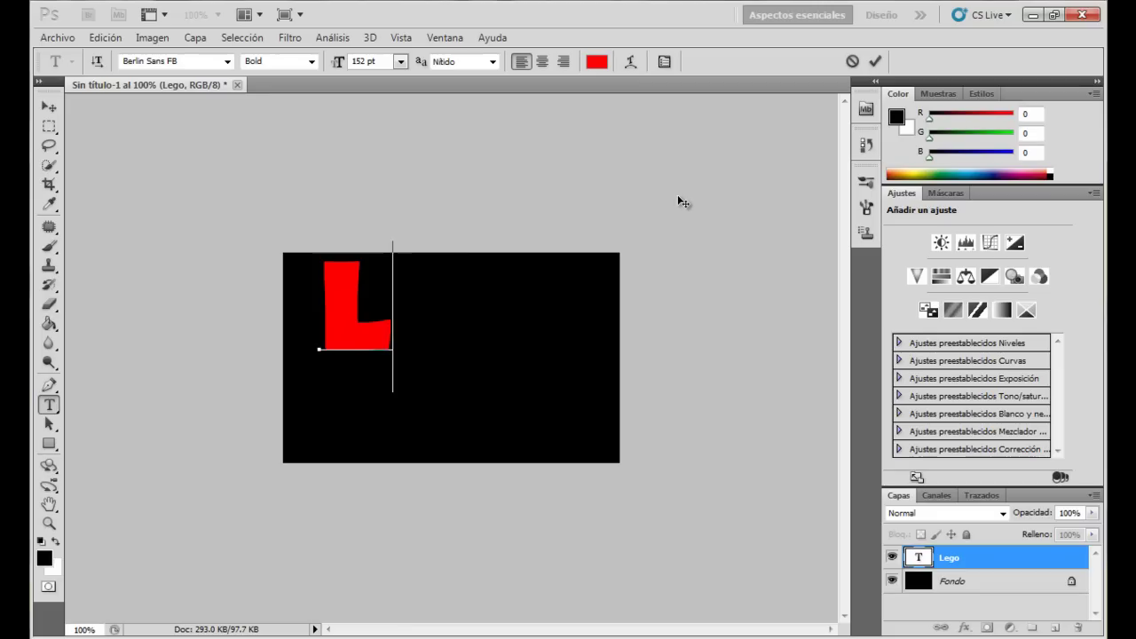
text(EGO)
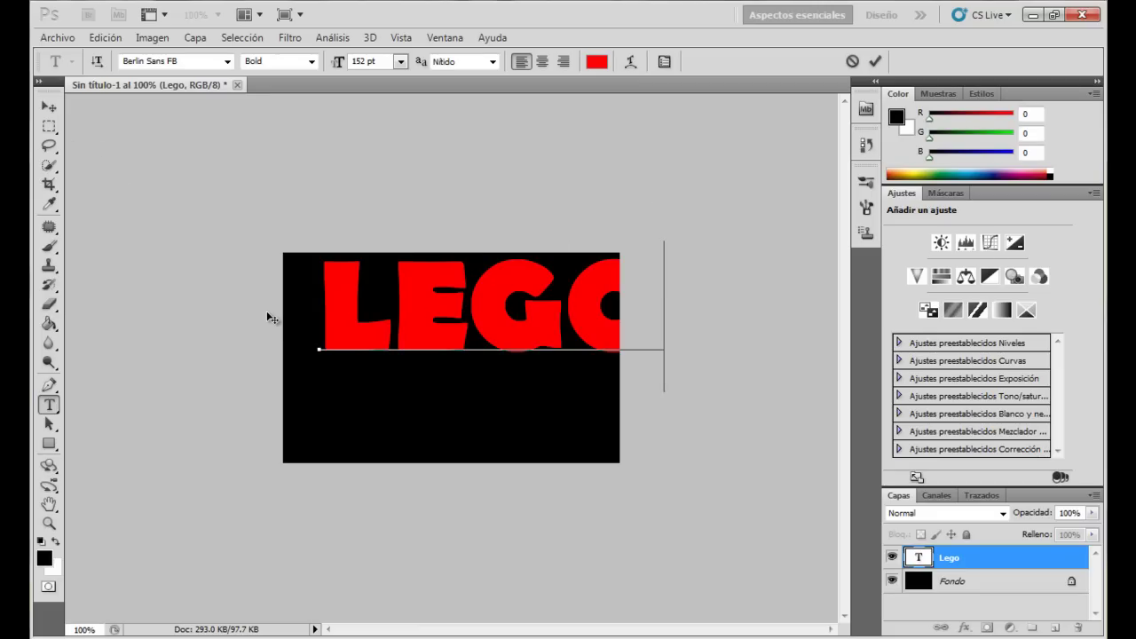
Step: Select all the LEGO text and set its colour to pure white
key(ctrl+a)
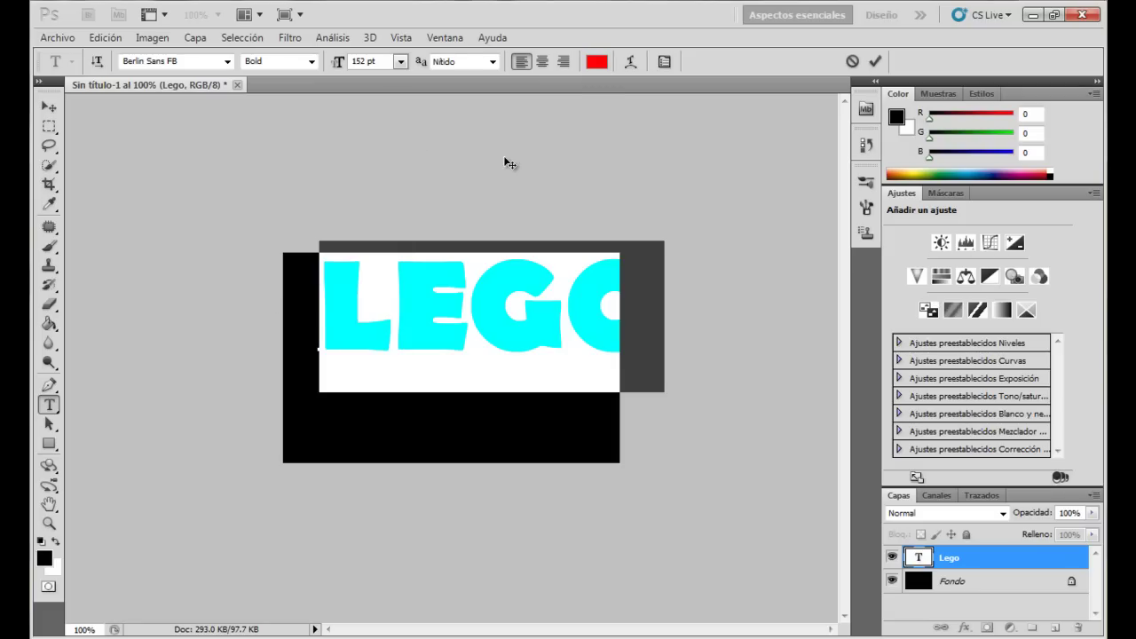
click(597, 61)
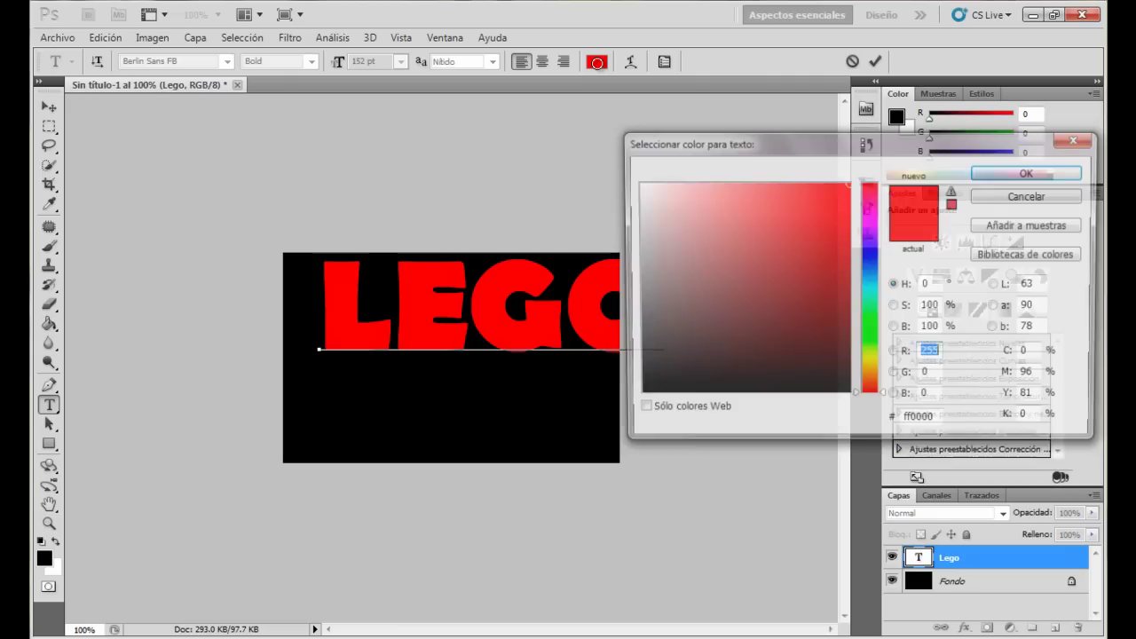
key(Escape)
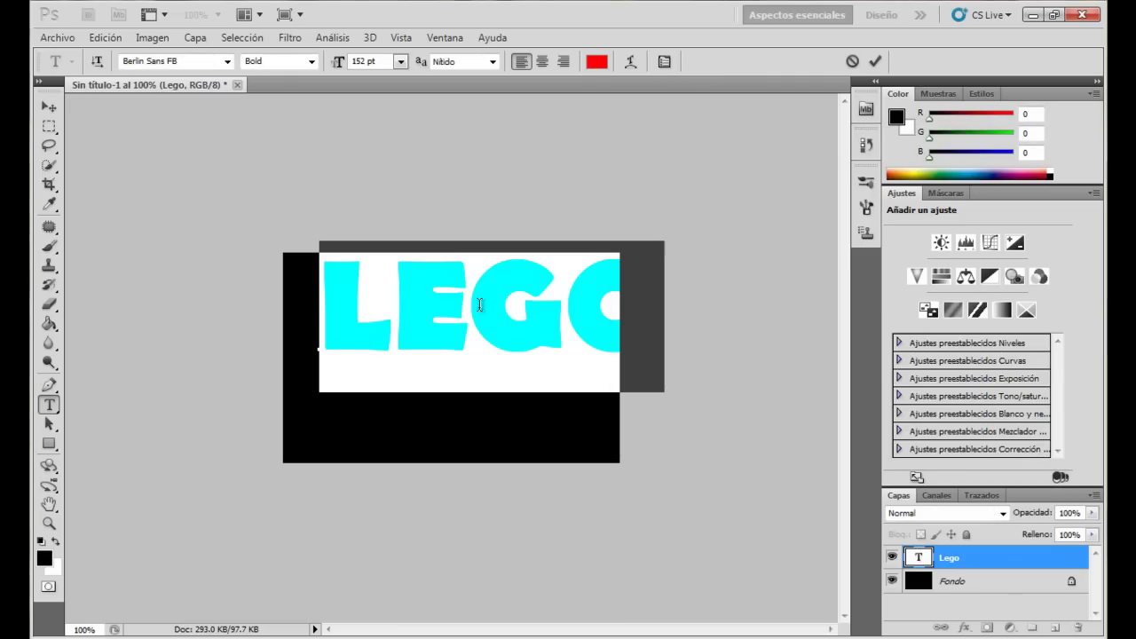
click(597, 61)
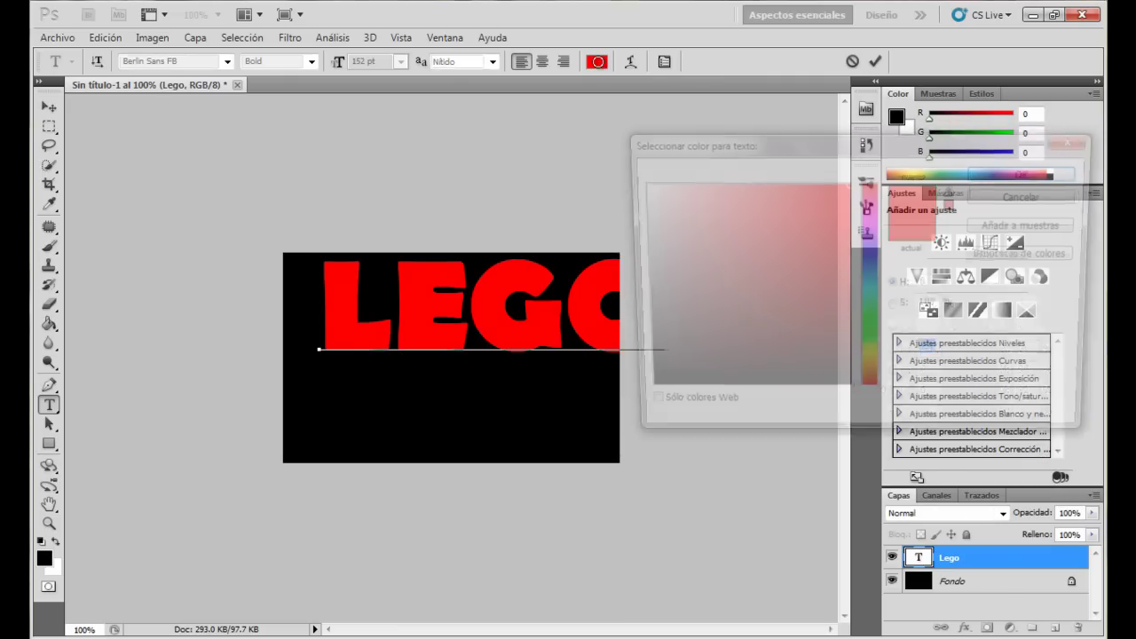
drag(644, 258, 613, 144)
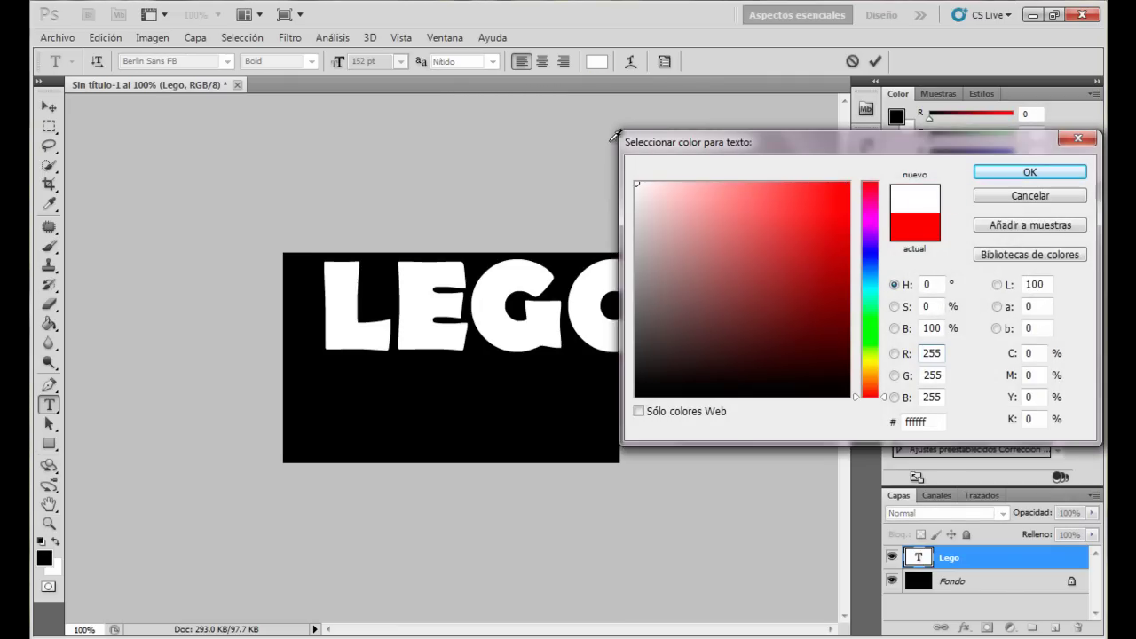
click(985, 172)
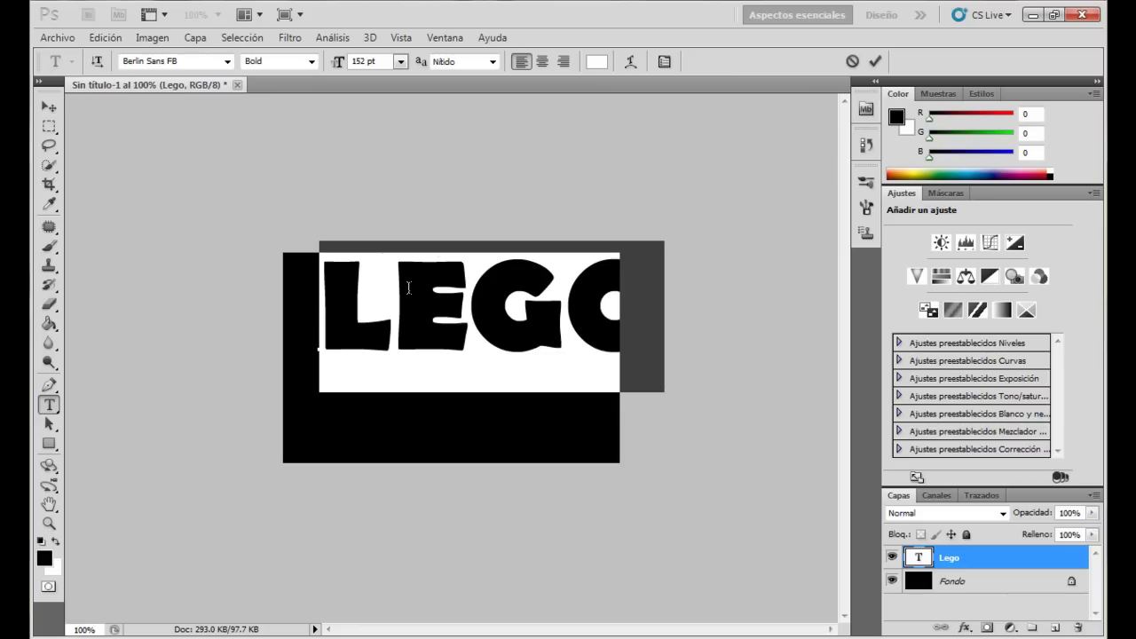
Step: Move LEGO across the canvas middle and set its font size to 145 pt
click(48, 107)
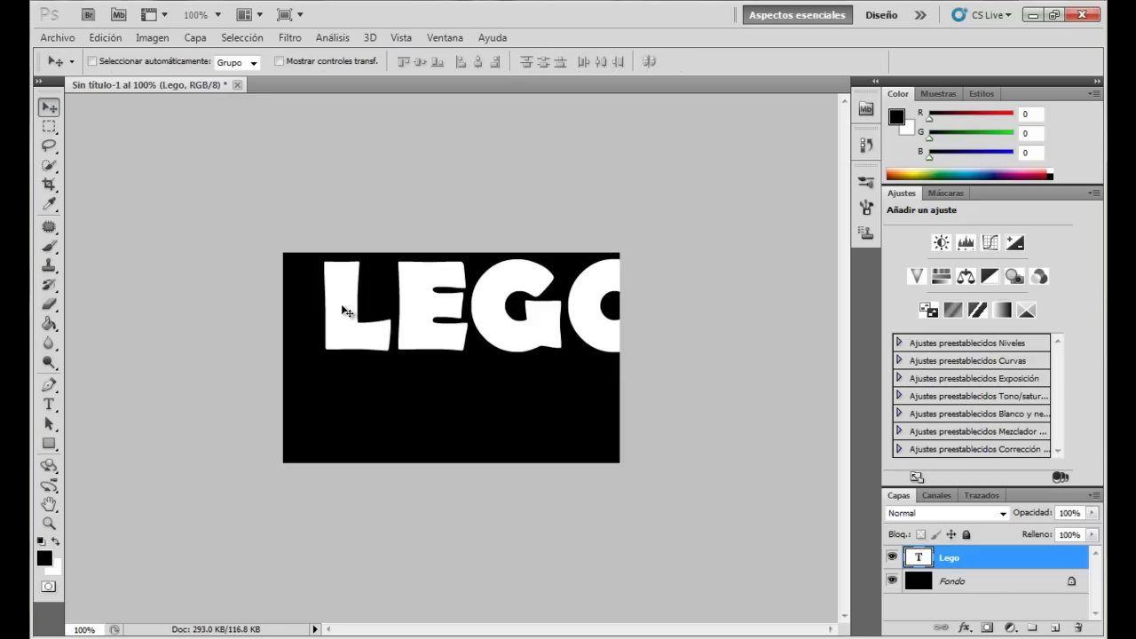
drag(343, 310, 311, 353)
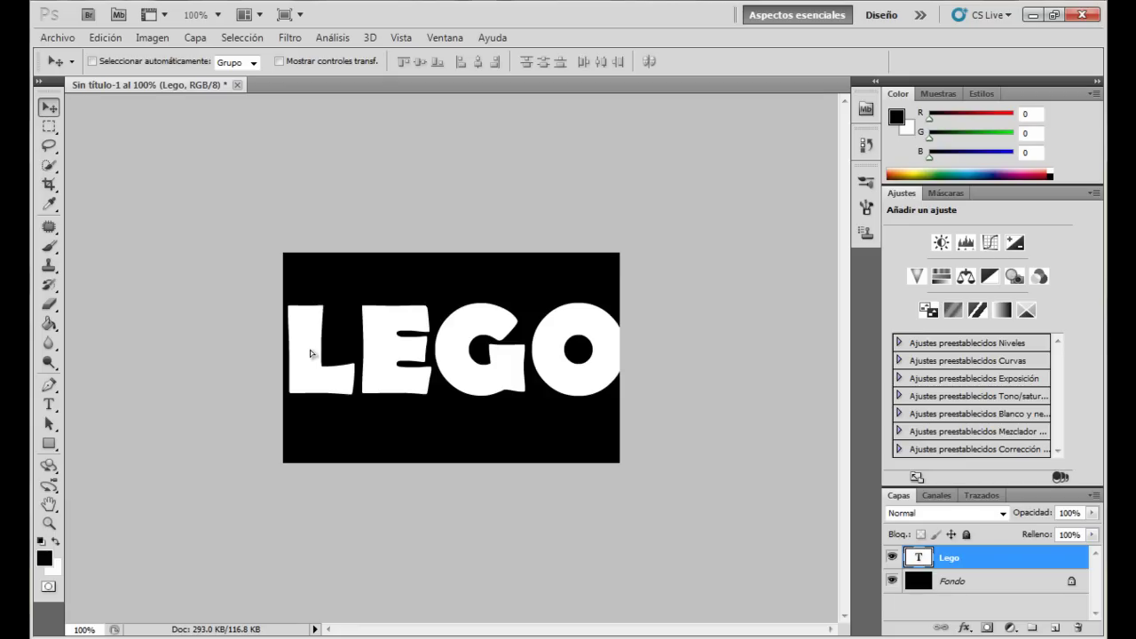
double_click(919, 559)
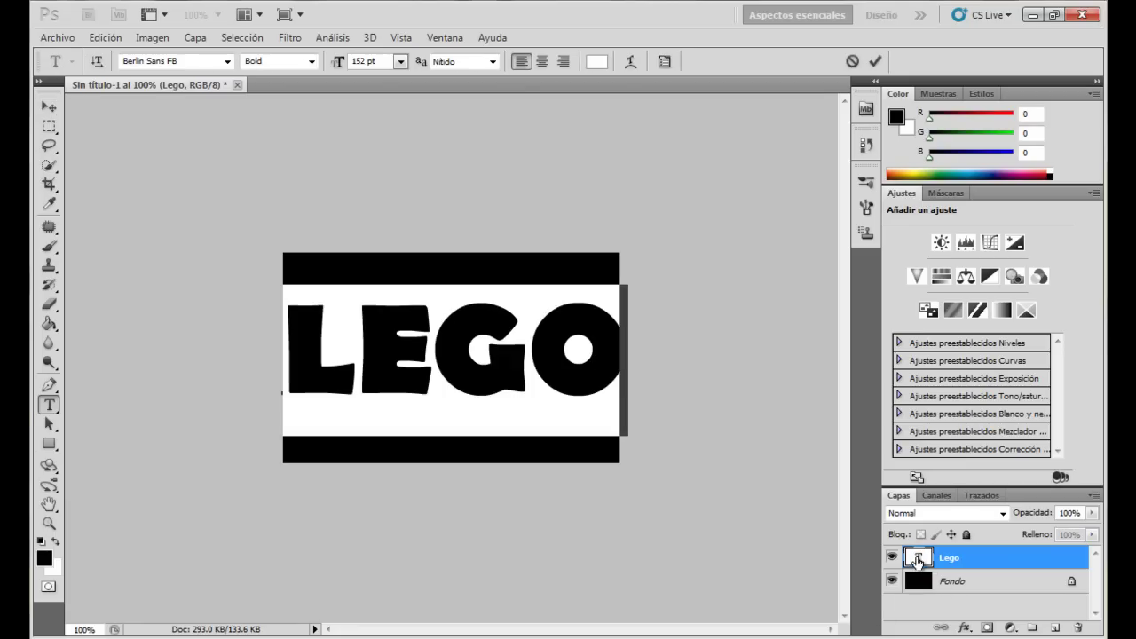
click(360, 62)
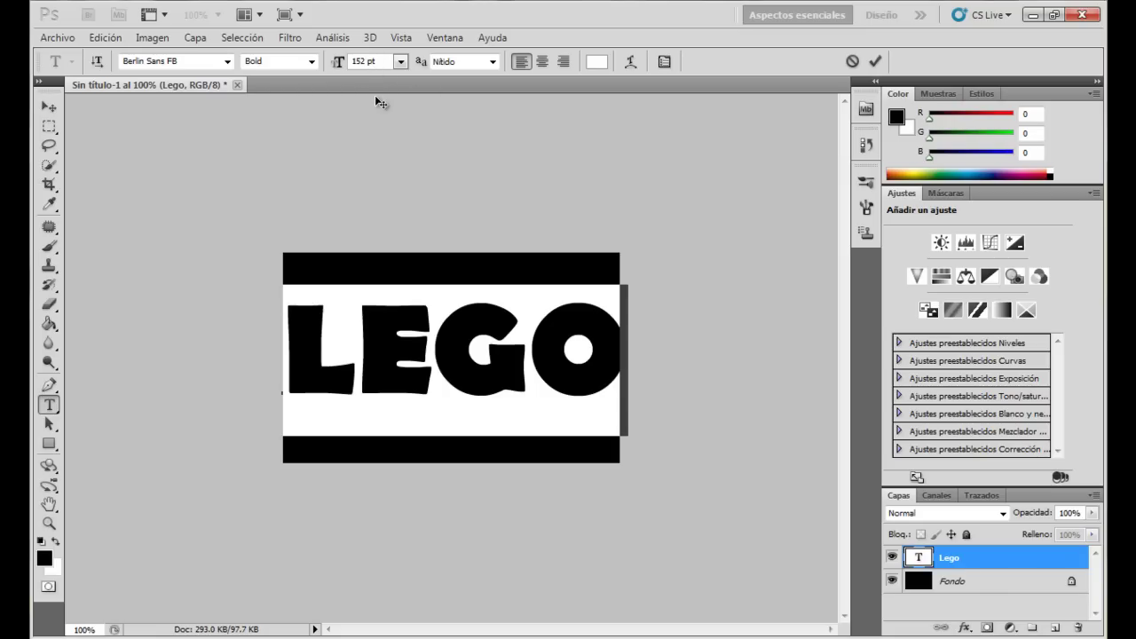
key(shift+Down)
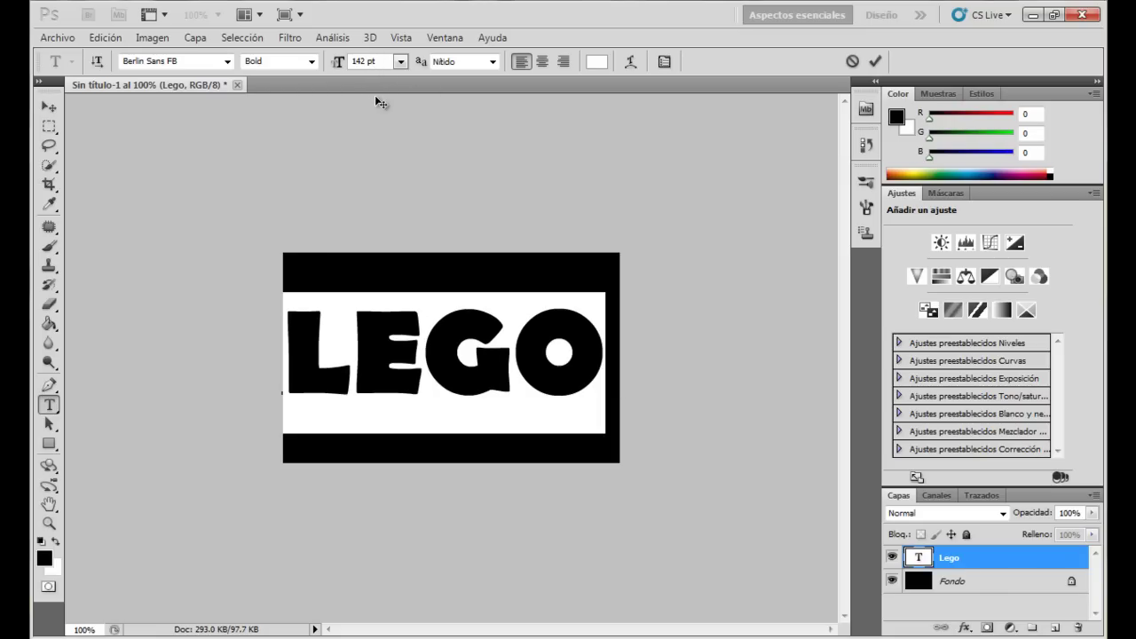
key(Up)
key(Up)
key(Up)
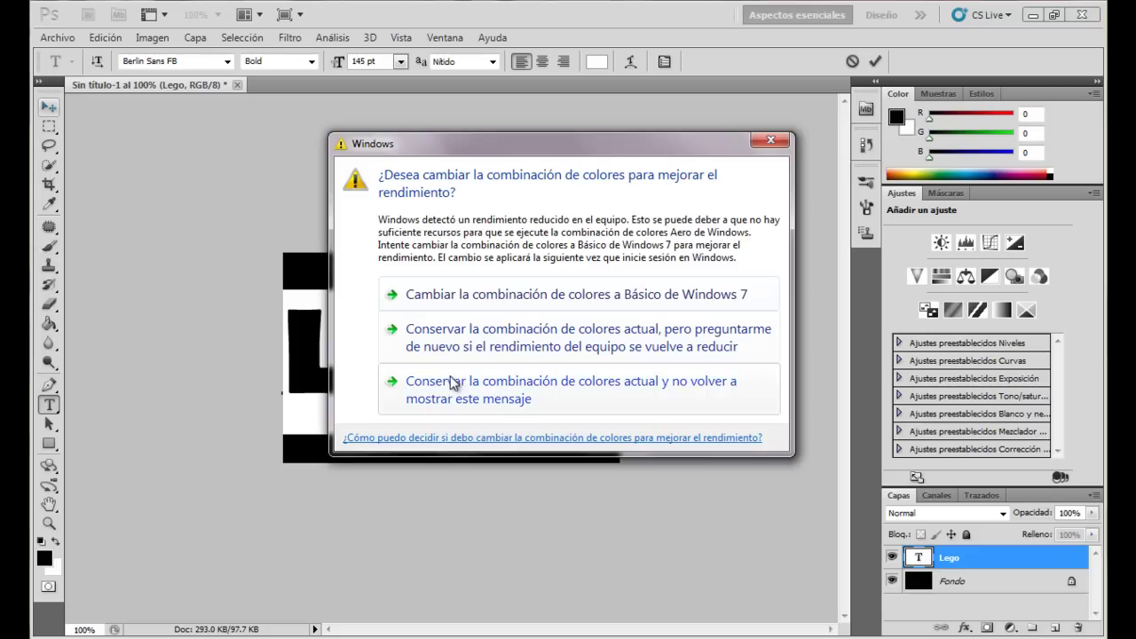
Step: Dismiss the Windows colour-scheme prompt and nudge the LEGO text into final position
click(453, 381)
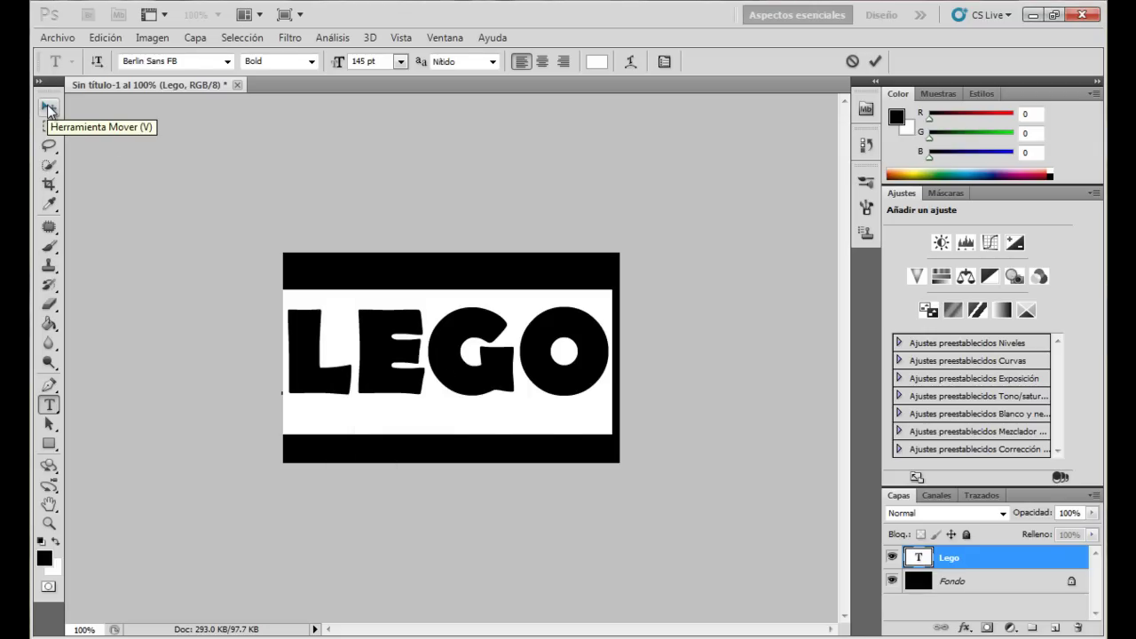
click(49, 108)
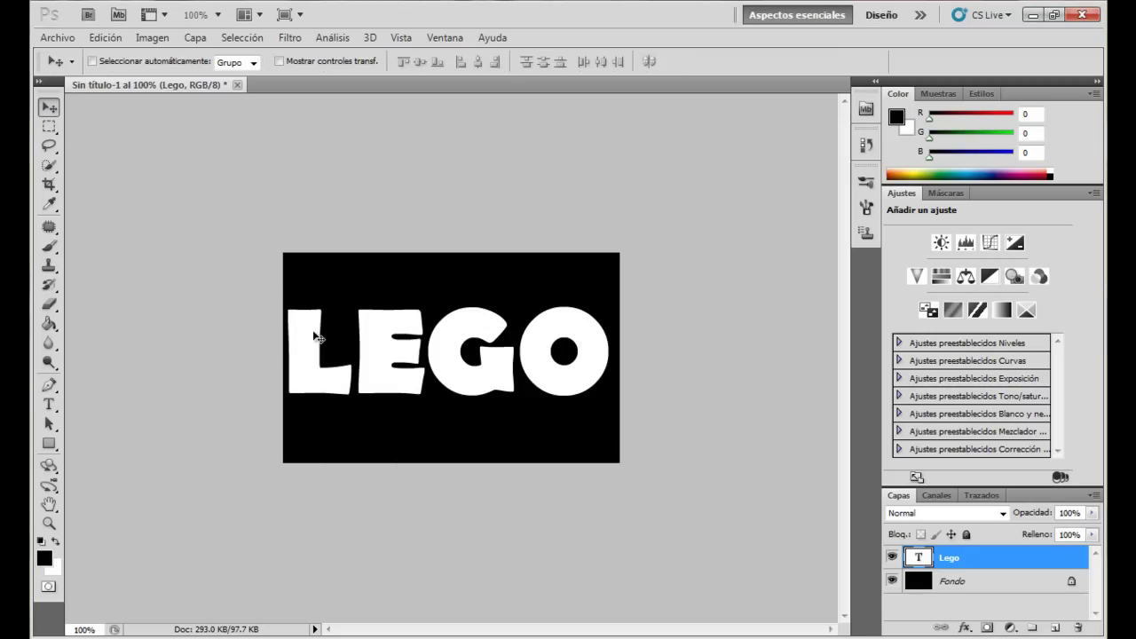
drag(312, 341, 315, 345)
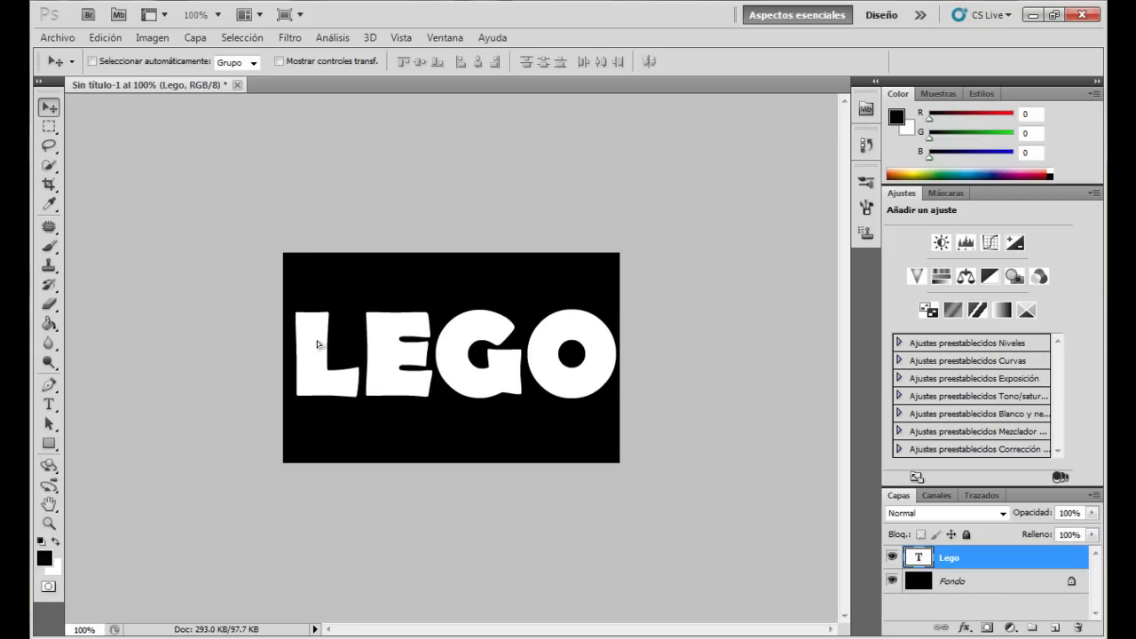
drag(315, 342, 317, 342)
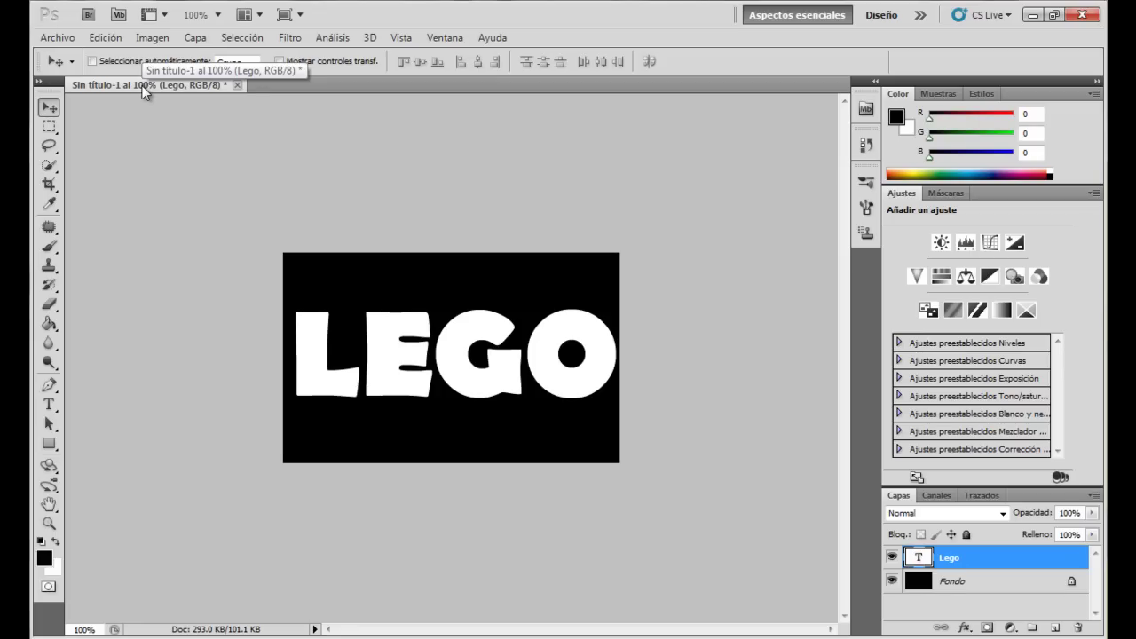
Step: Open the Capa menu for the LEGO text layer
click(197, 38)
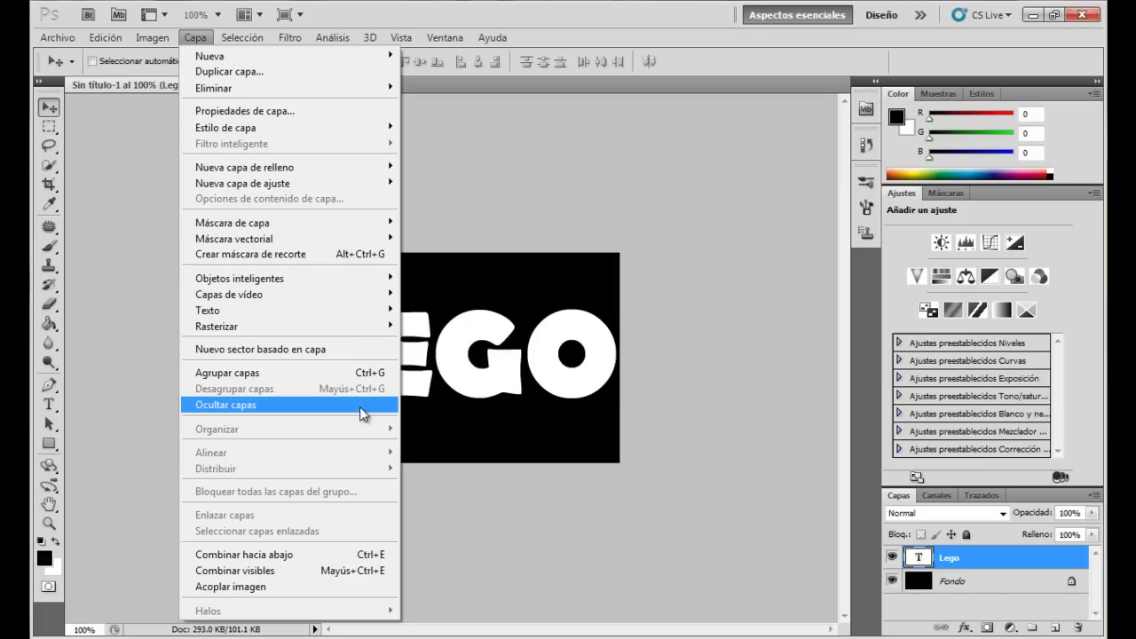
mouse_move(217, 326)
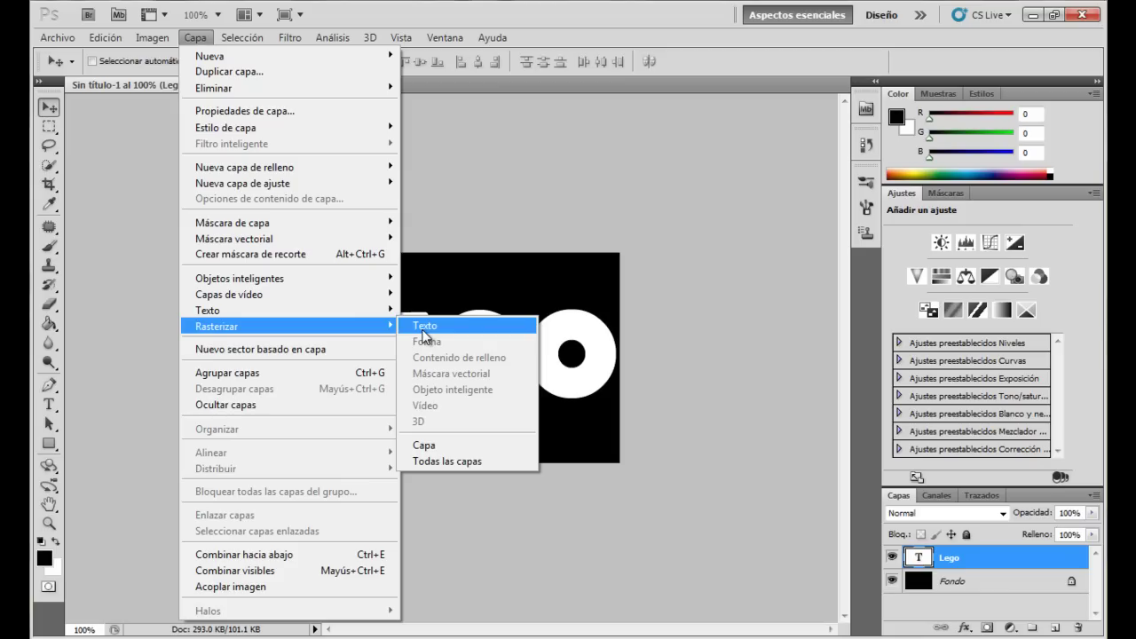
Step: Rasterize the LEGO text layer with Capa > Rasterizar > Texto
click(424, 326)
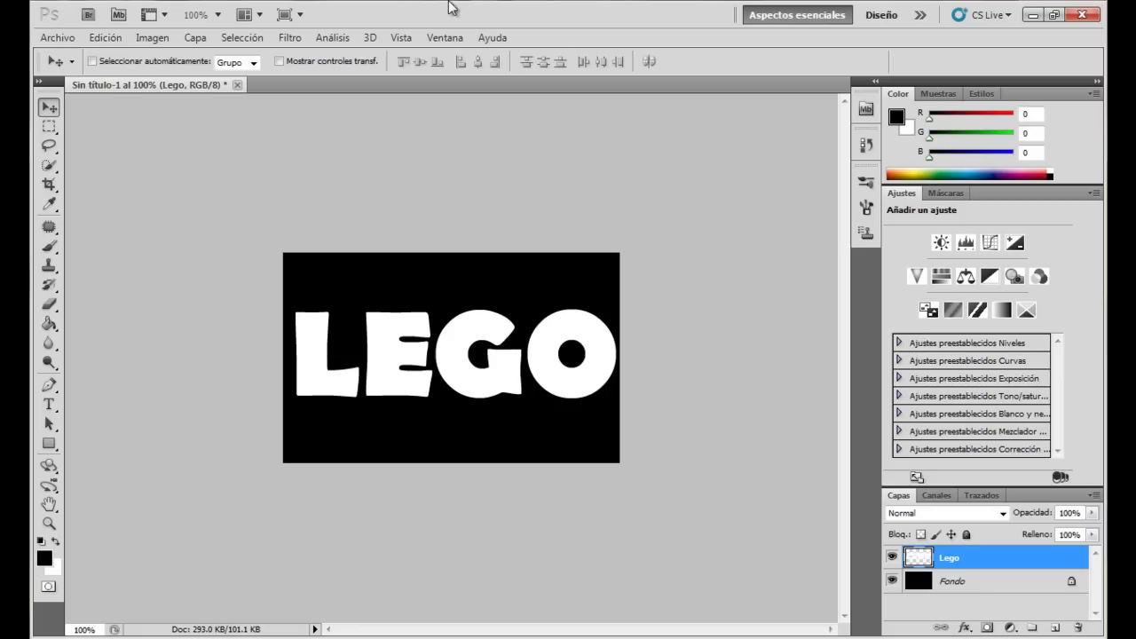
click(144, 39)
mouse_move(192, 190)
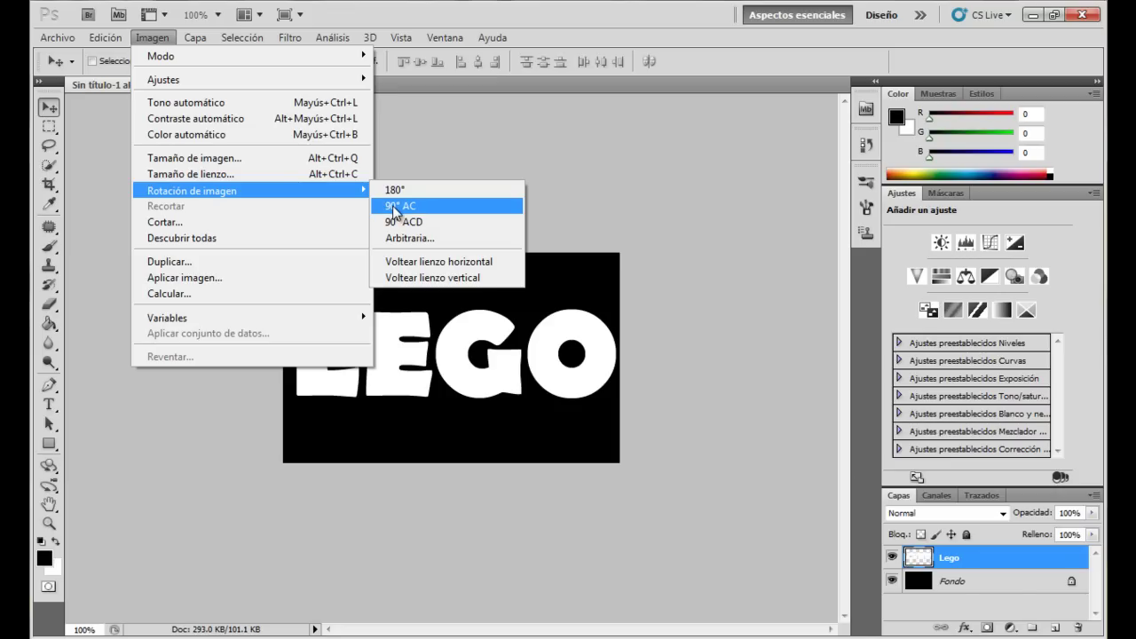
Step: Rotate the canvas 90° clockwise via Imagen > Rotación de imagen > 90° AC
click(401, 205)
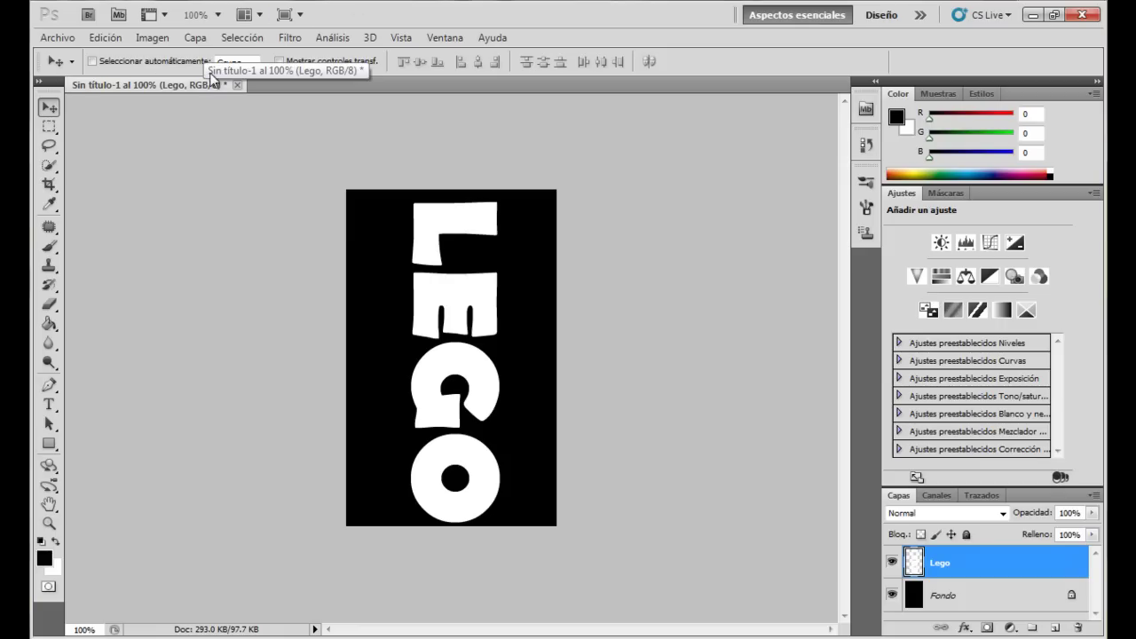
click(284, 39)
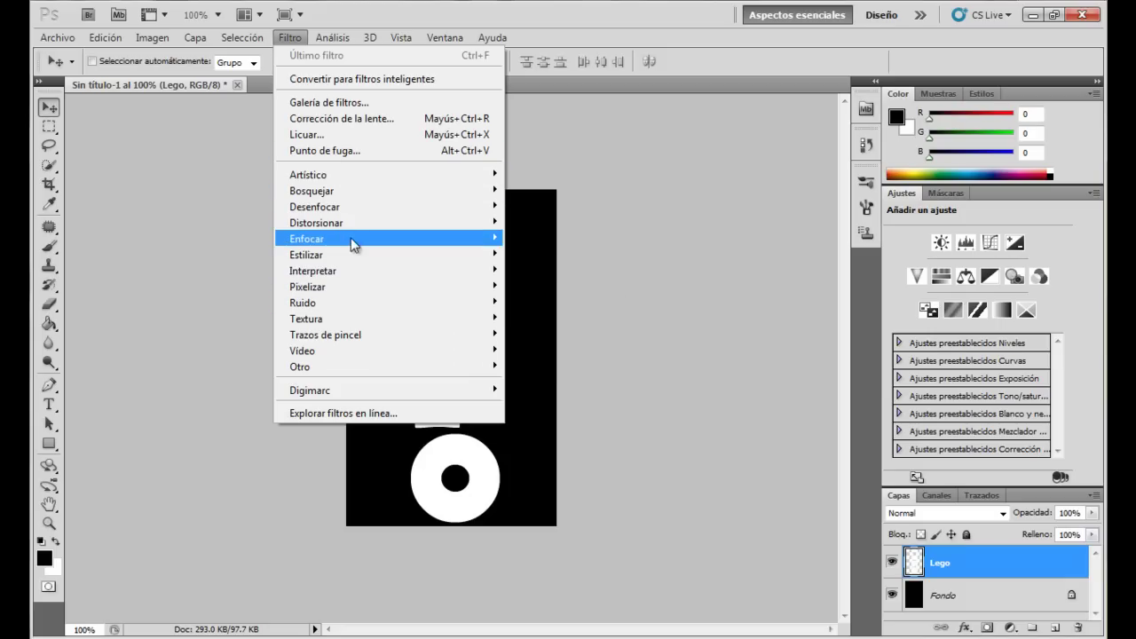
mouse_move(307, 255)
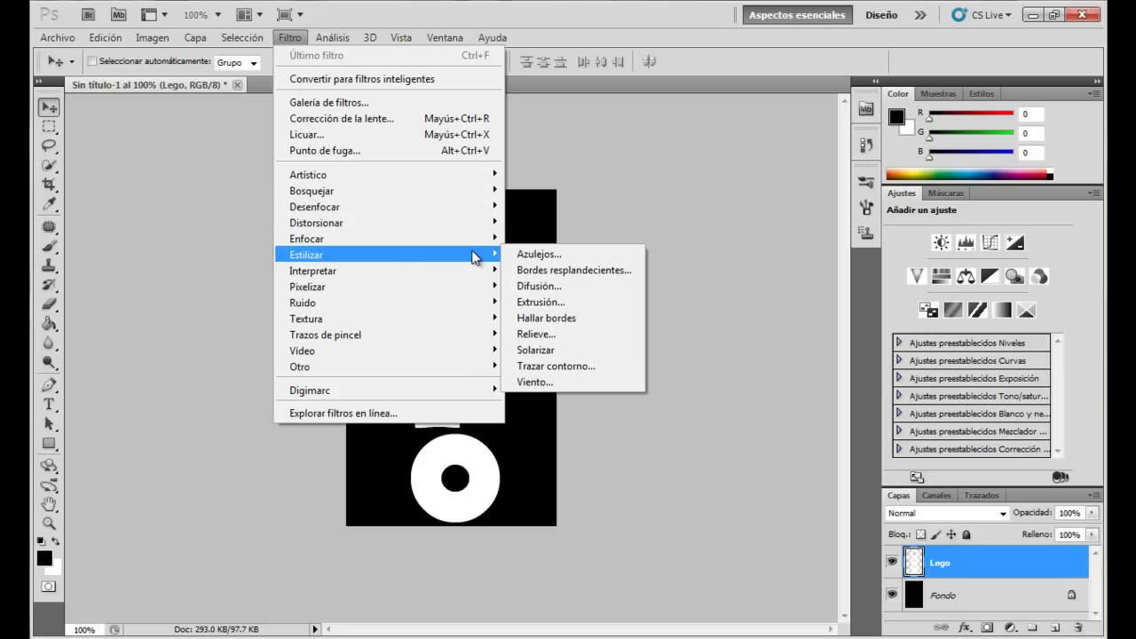
Step: Apply the Estilizar > Viento filter using the Viento method, blowing from the right
click(543, 383)
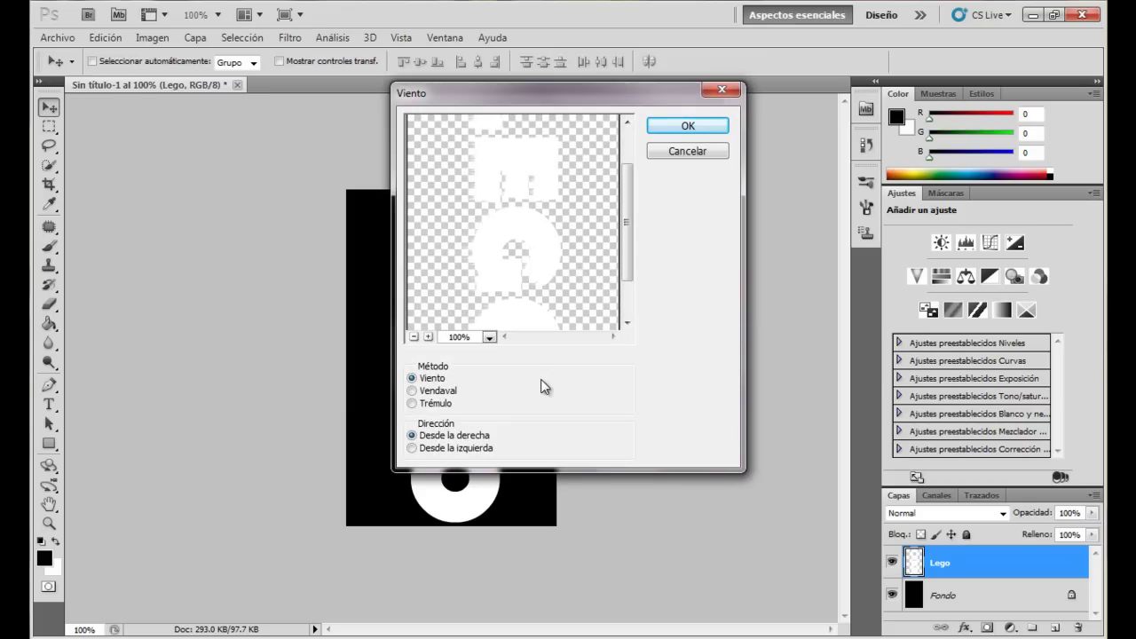
click(433, 379)
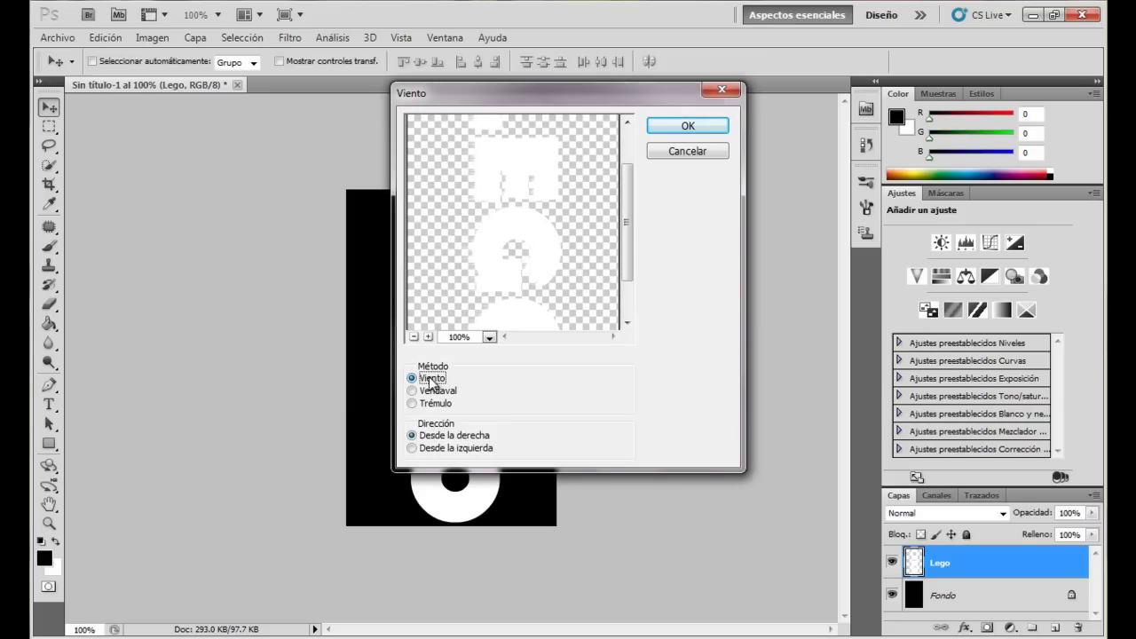
click(441, 439)
click(687, 127)
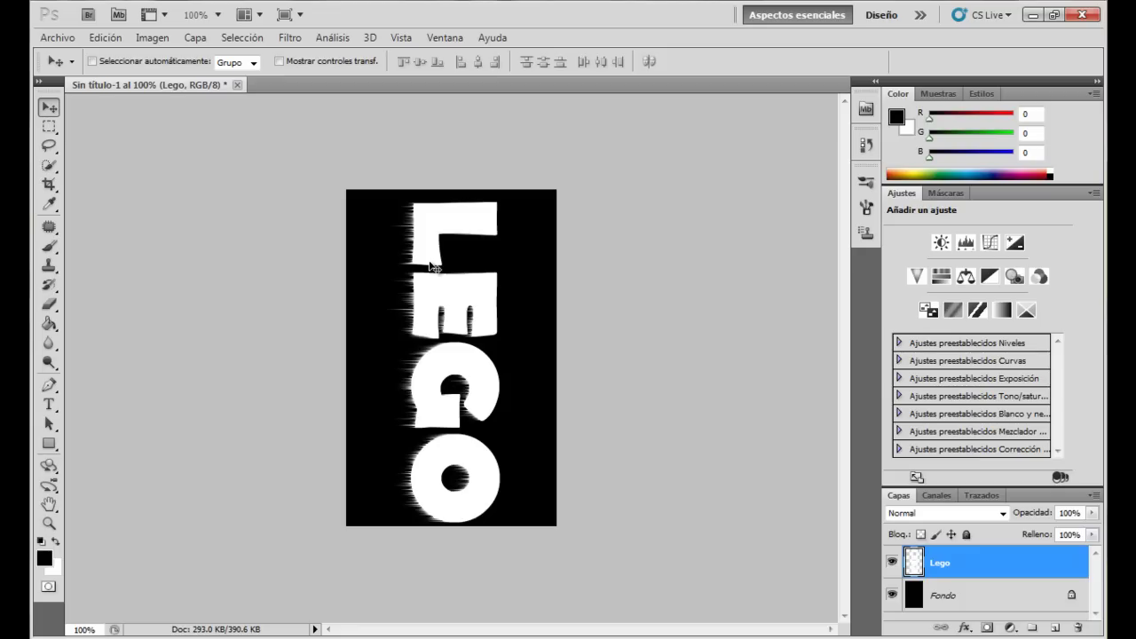
Step: Rotate the canvas 90° counter-clockwise (90° ACD) back to landscape
click(157, 40)
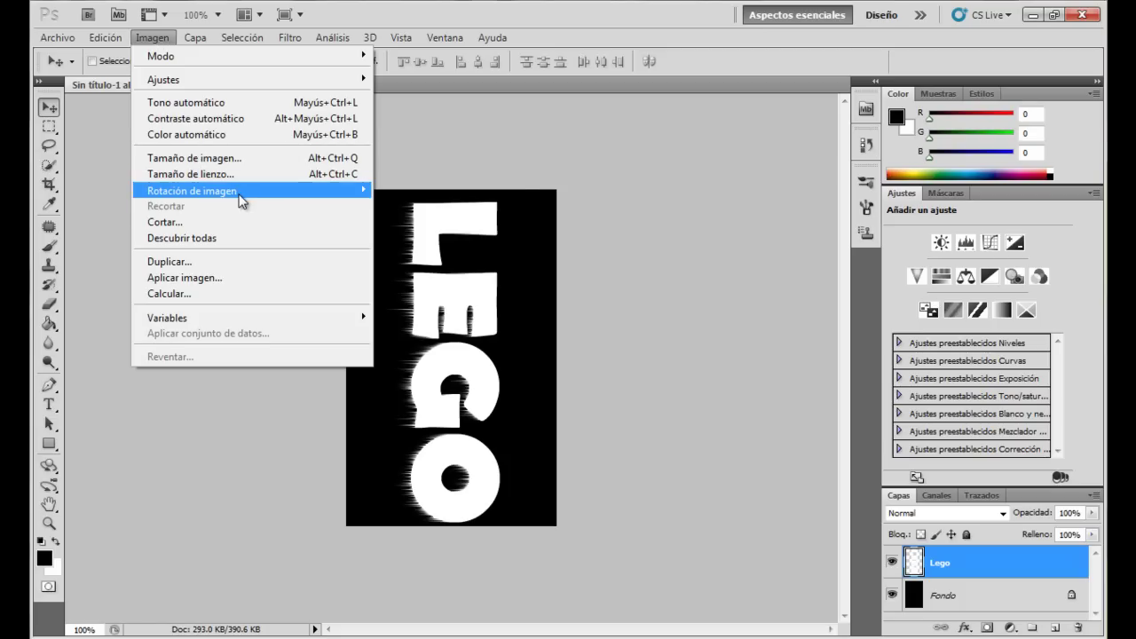
mouse_move(191, 190)
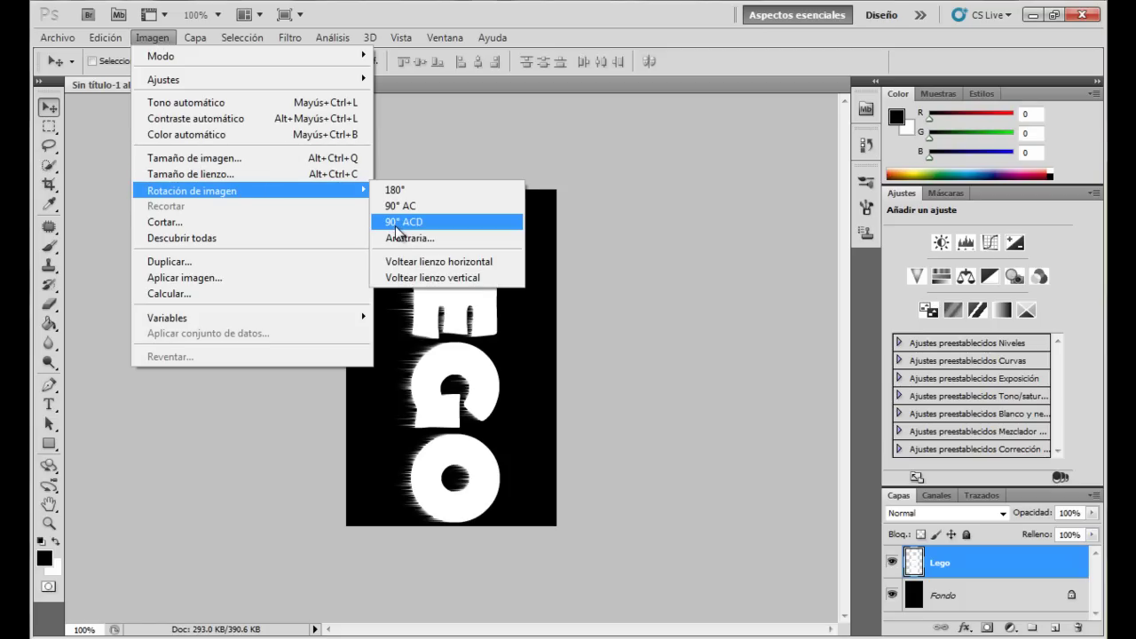
click(404, 222)
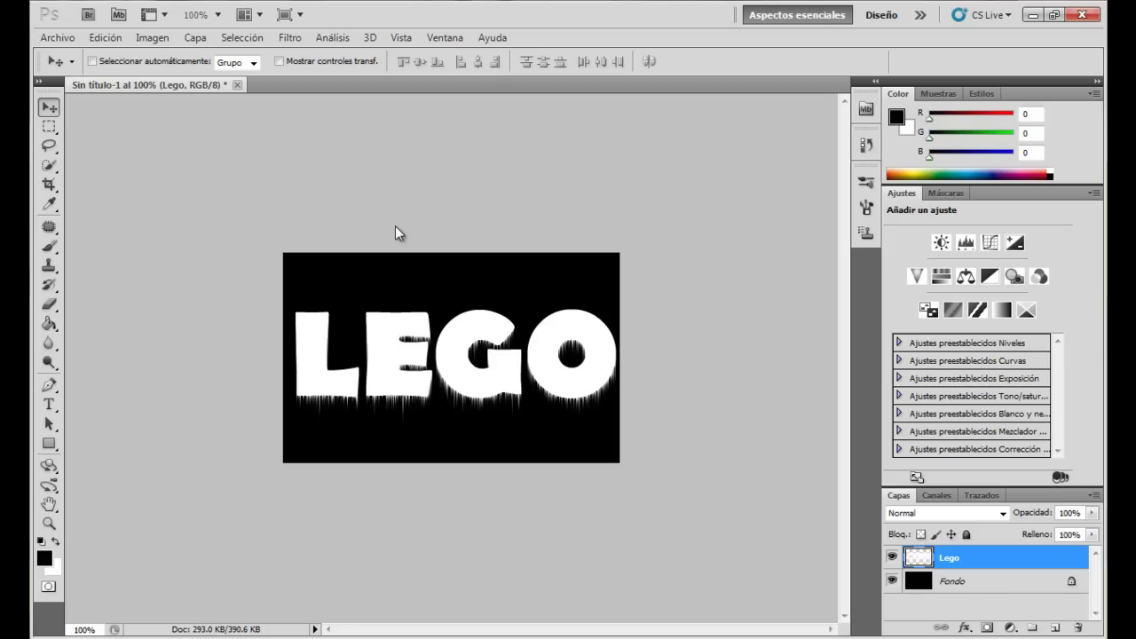
Step: Open the Lego layer's Blending Options and enable Inner Shadow (Sombra interior)
right_click(948, 563)
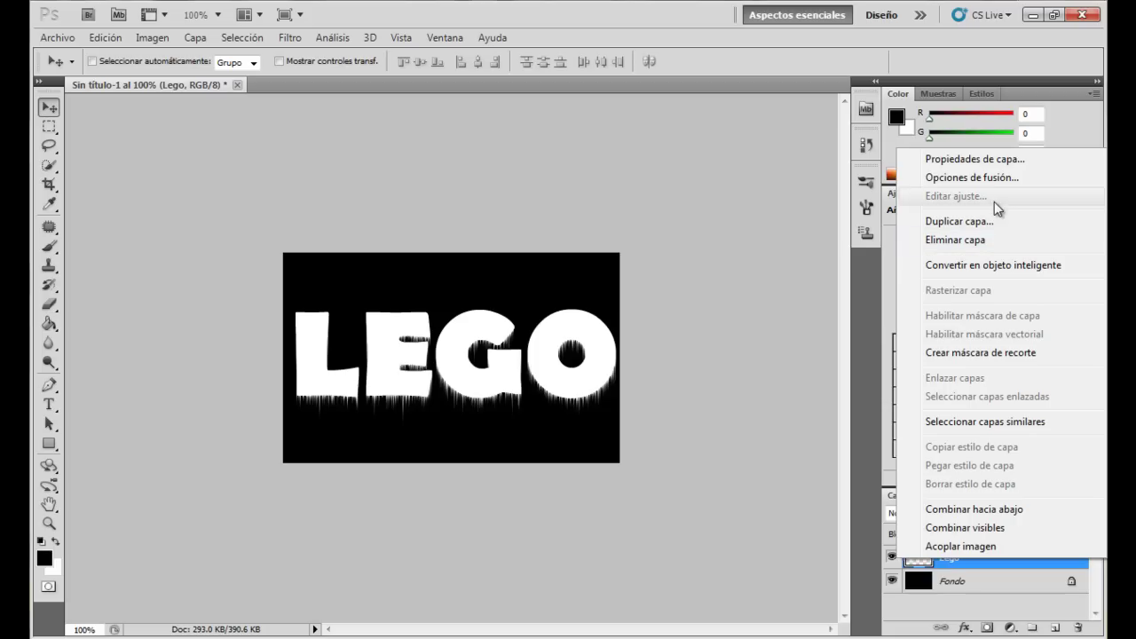
click(970, 178)
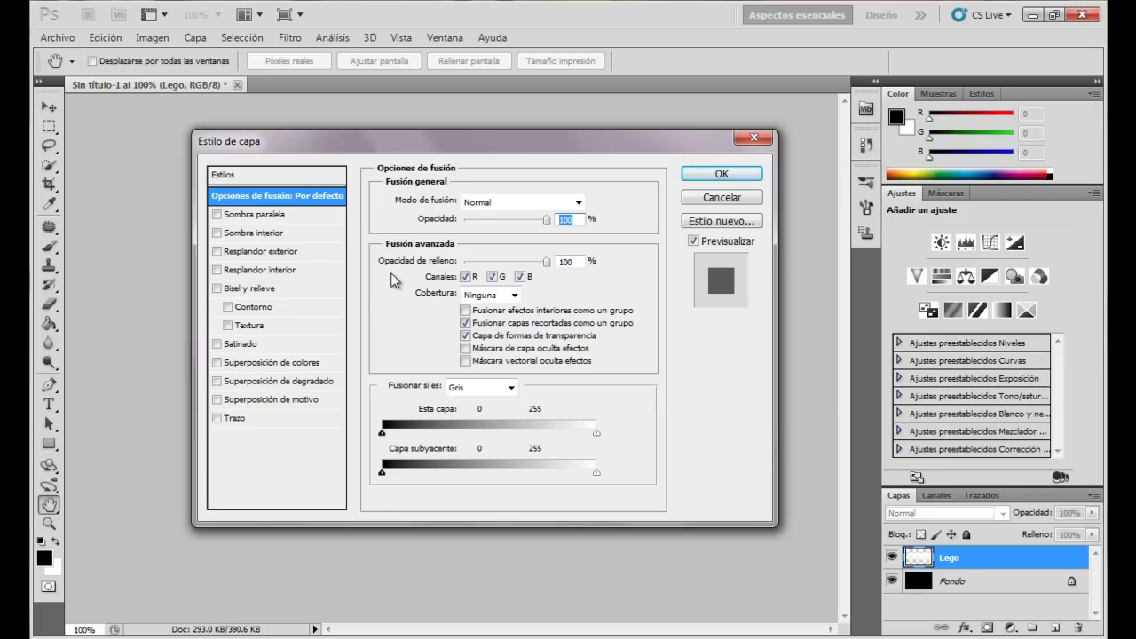
click(276, 236)
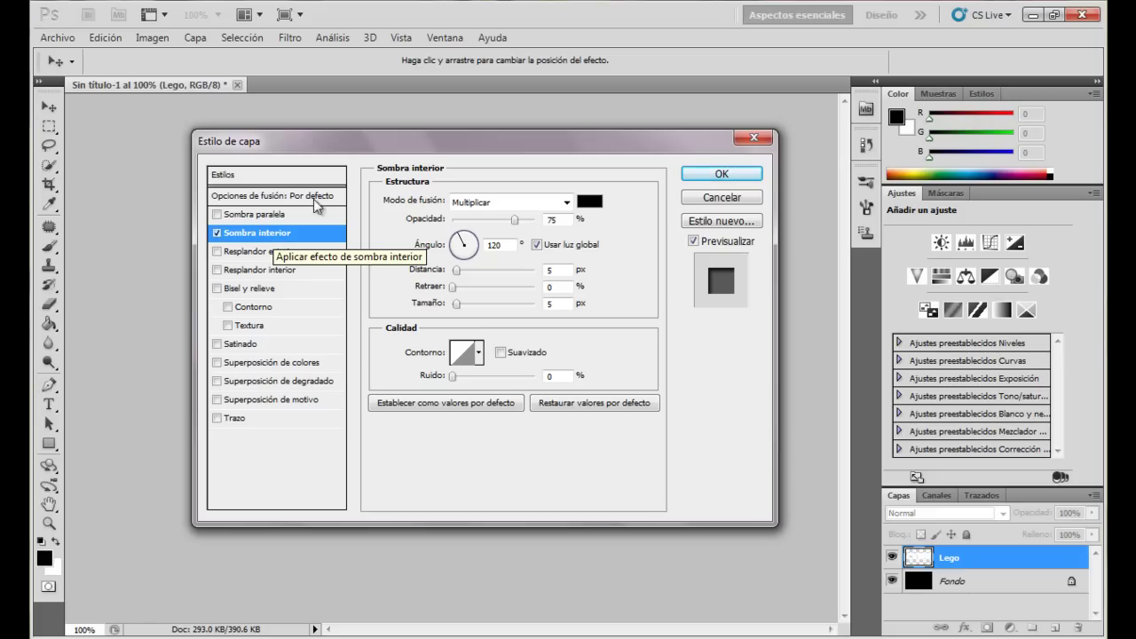
Step: Set the inner shadow to Normal blending with the pale icy-blue colour e7f3f6
click(573, 203)
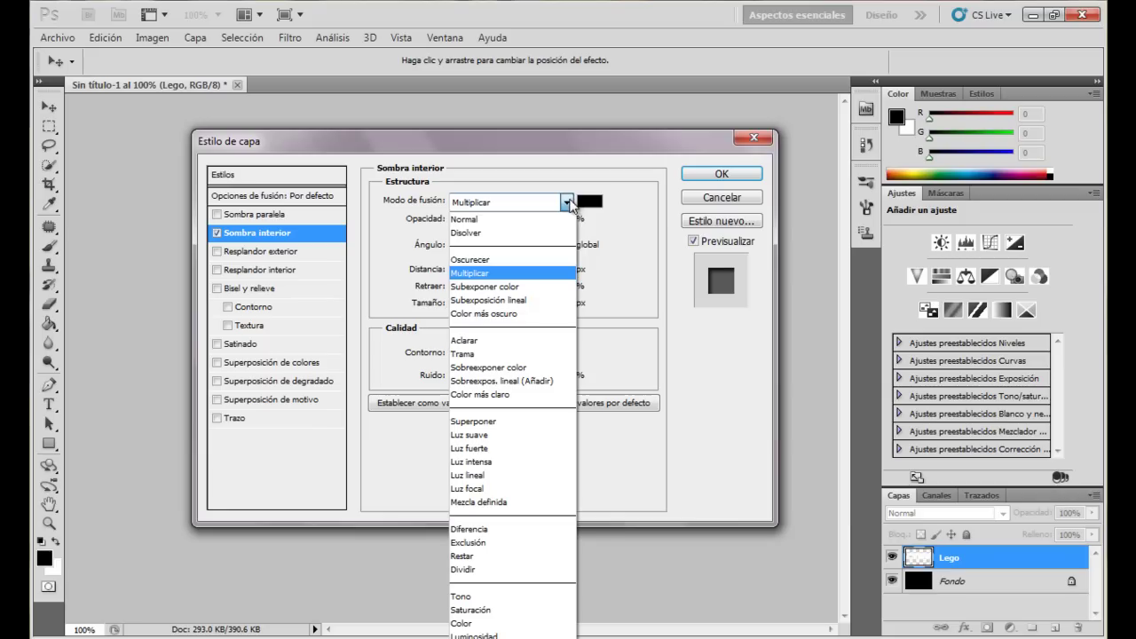
click(536, 221)
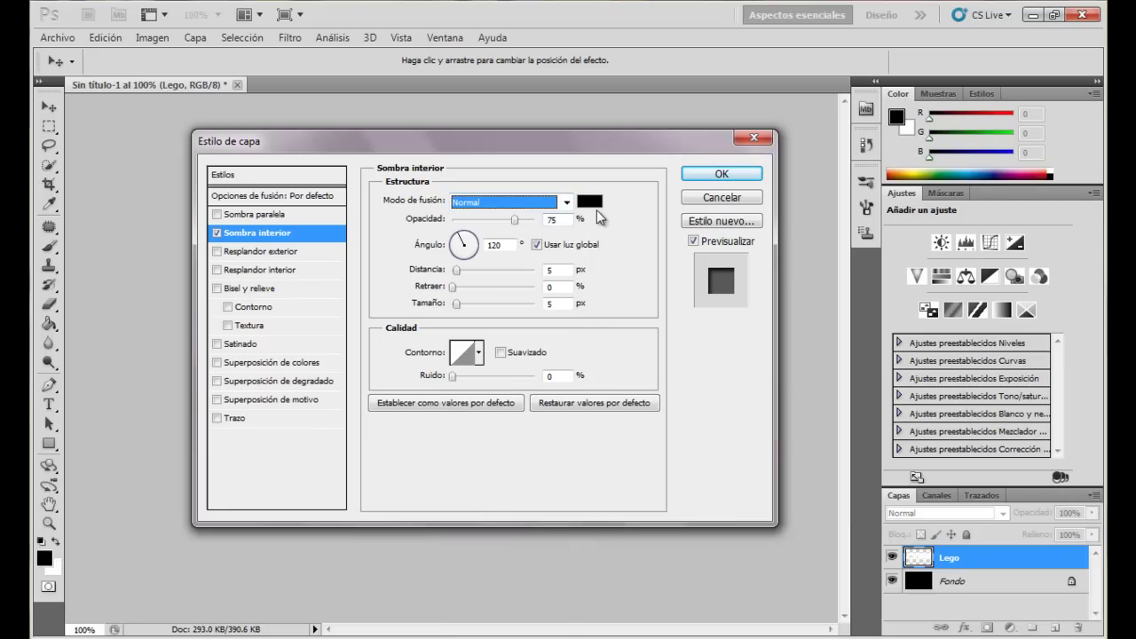
click(592, 204)
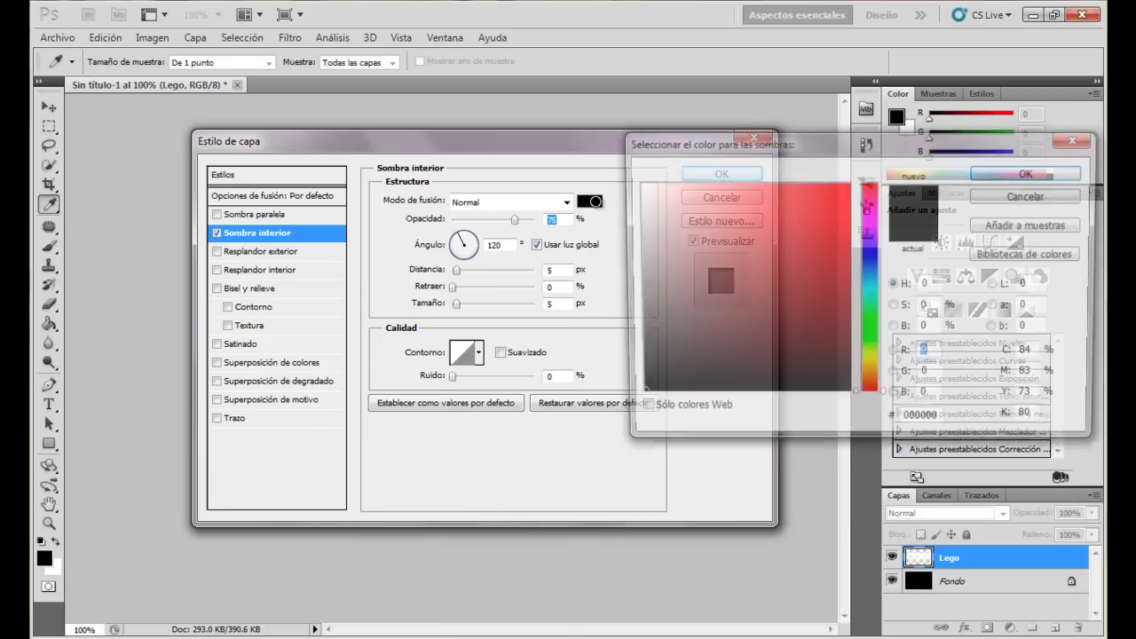
click(941, 422)
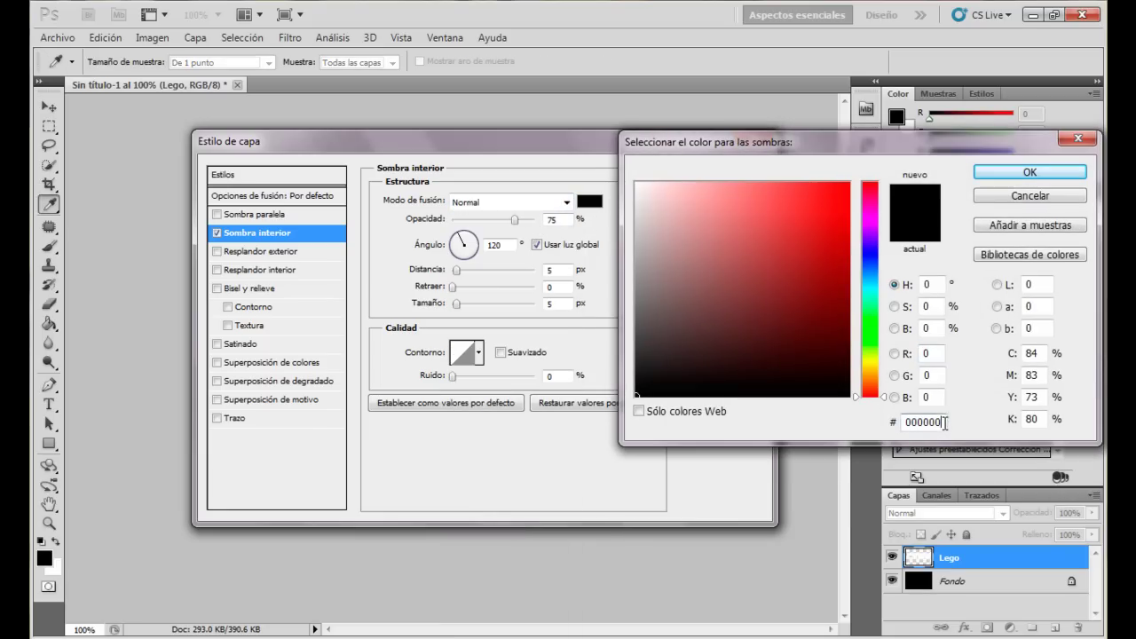
key(BackSpace)
text(e)
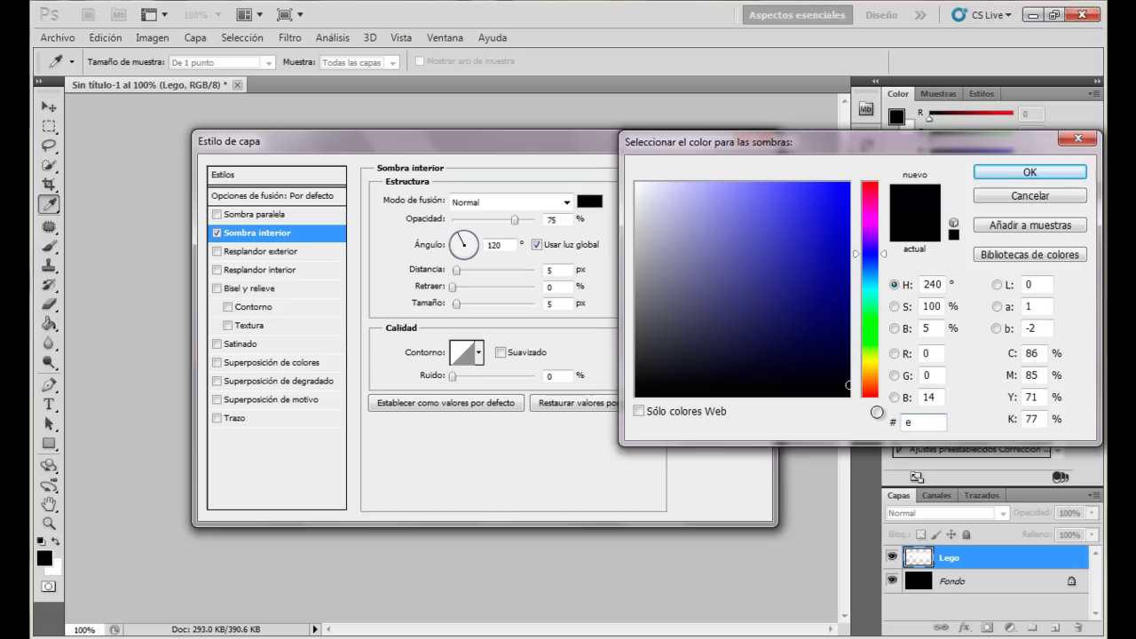
text(7f3f6)
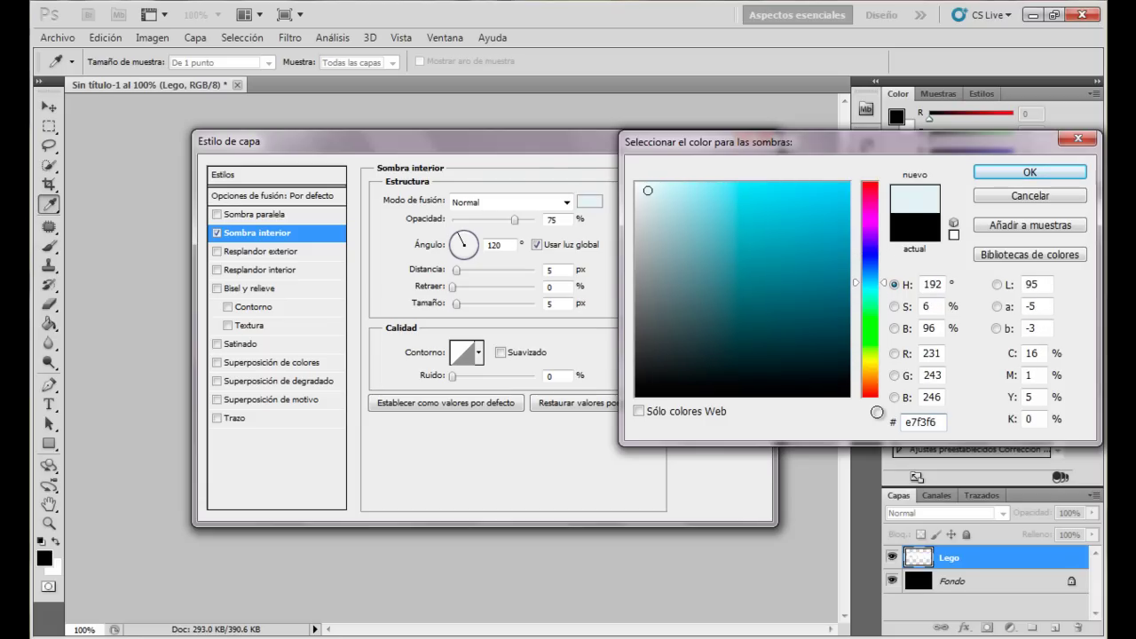
click(1003, 172)
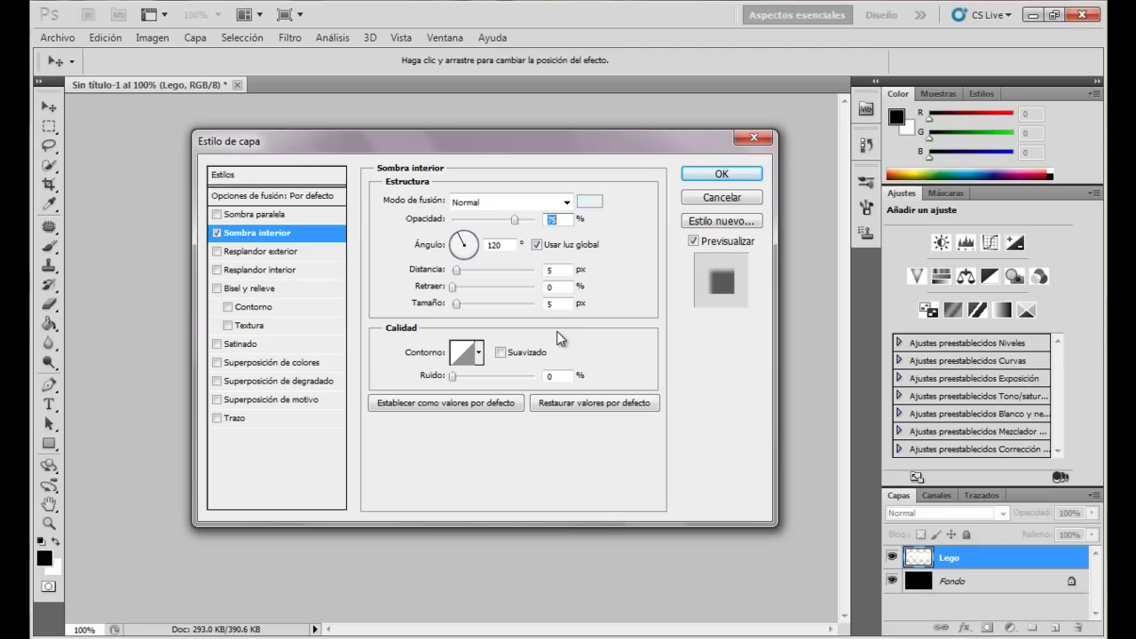
click(567, 271)
Step: Set the inner shadow distance to 3 px and choke to 8%
key(BackSpace)
text(3)
mouse_move(422, 137)
mouse_down()
mouse_move(529, 167)
mouse_move(684, 143)
mouse_up()
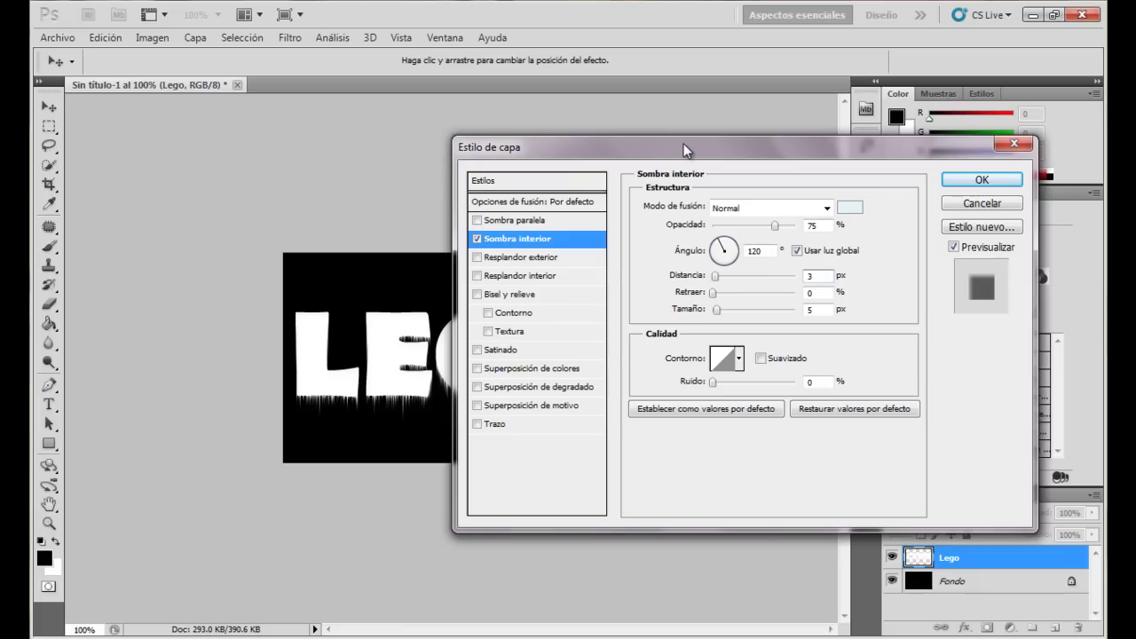
click(825, 295)
text(6)
key(BackSpace)
text(8)
Step: Set the inner shadow size to 1 px, distance to 1 px and opacity to 100%
double_click(815, 312)
text(1)
click(822, 276)
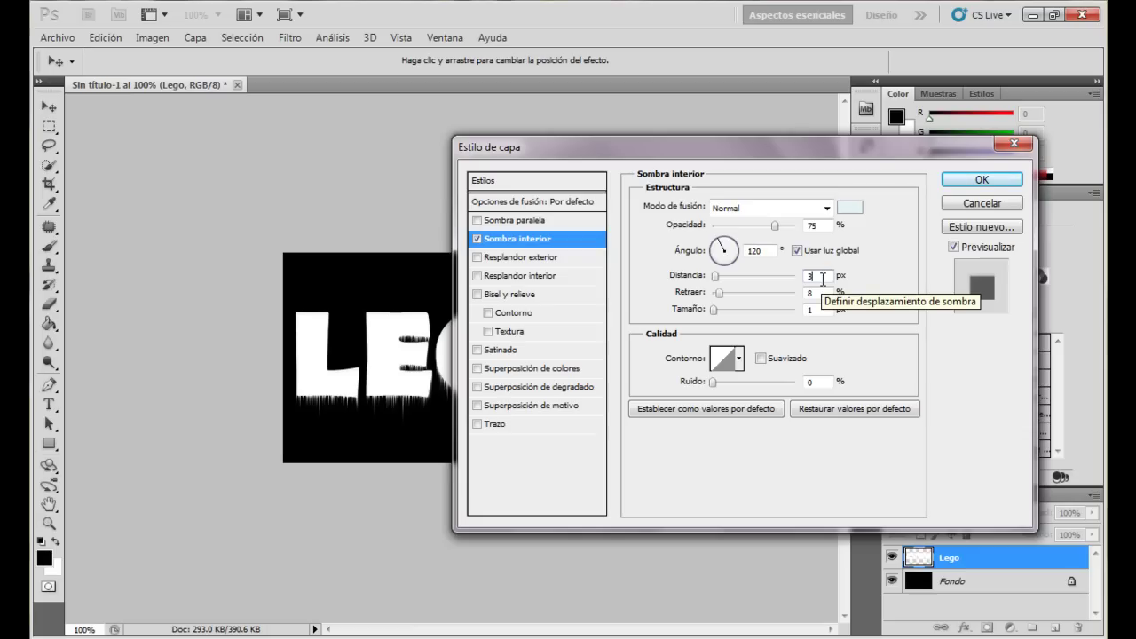
text(1)
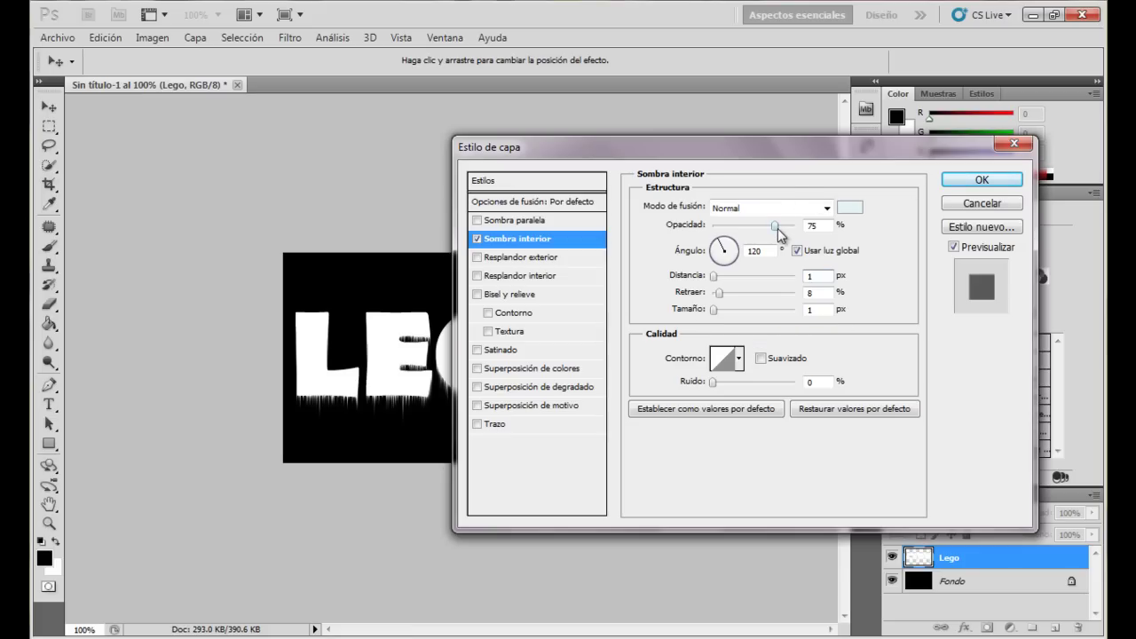
drag(778, 229, 811, 235)
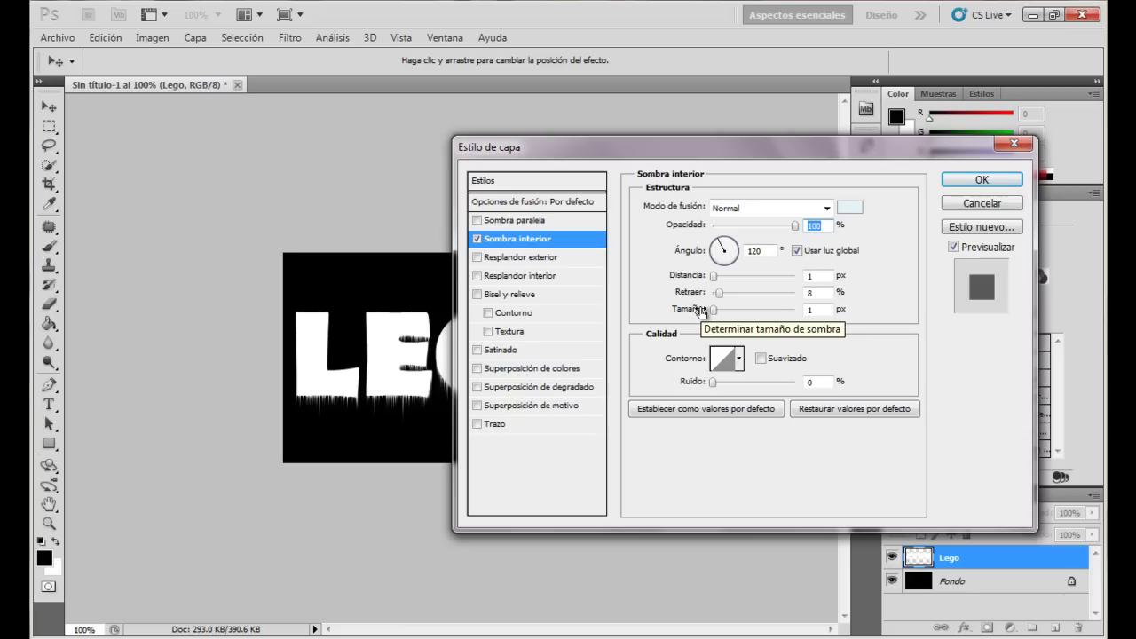
Step: Enable Outer Glow with Normal blending, 100% opacity and a pure white colour
click(527, 260)
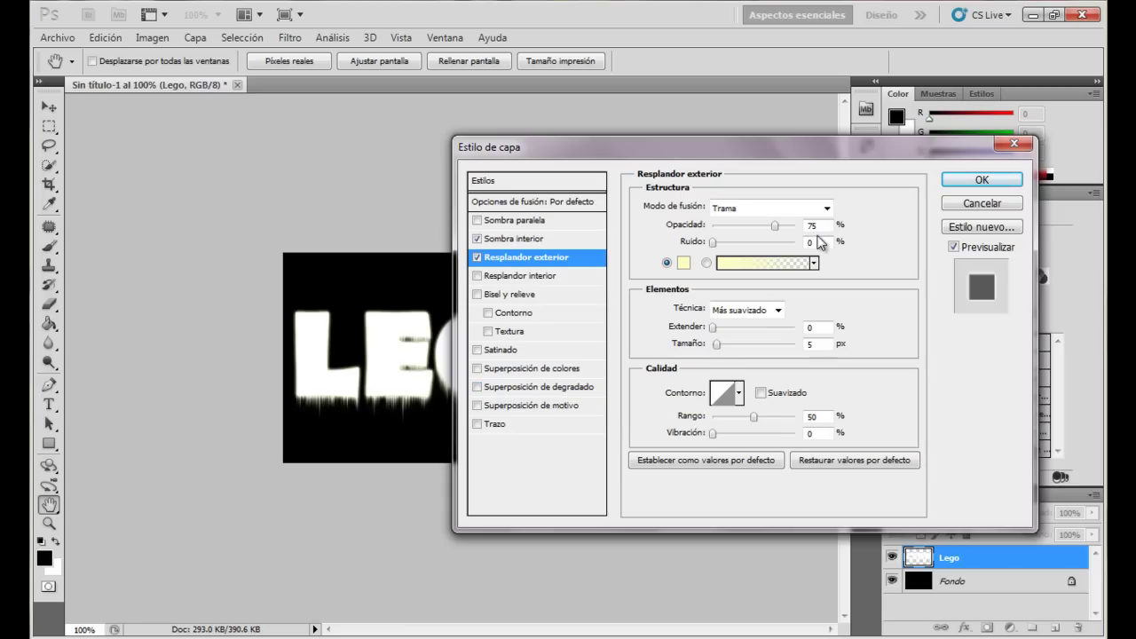
click(831, 207)
click(808, 219)
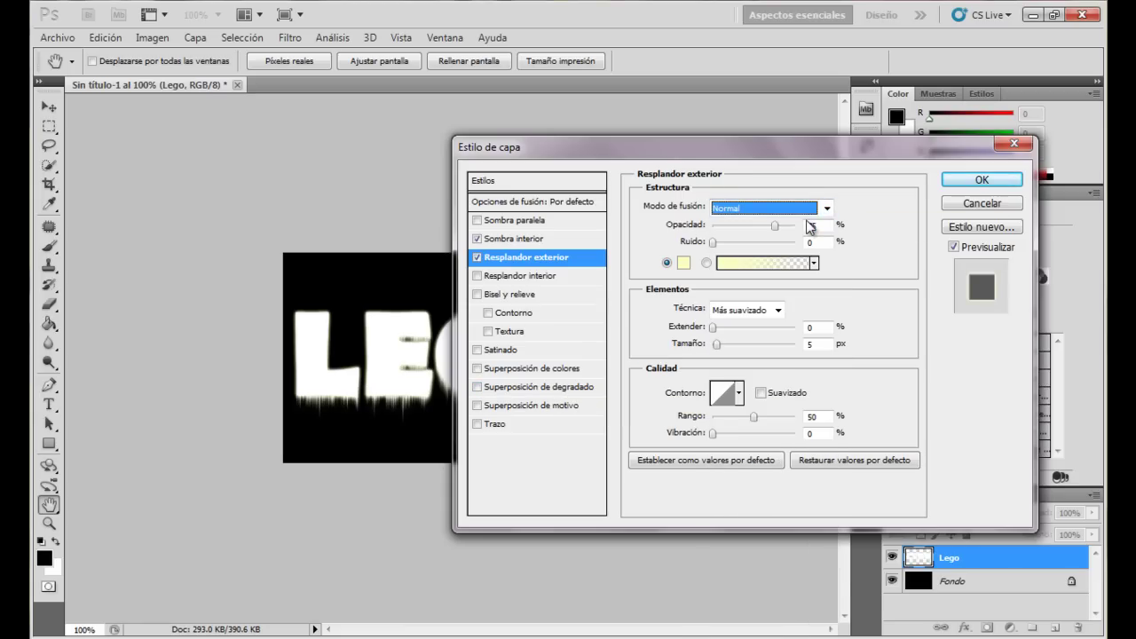
key(shift+Up)
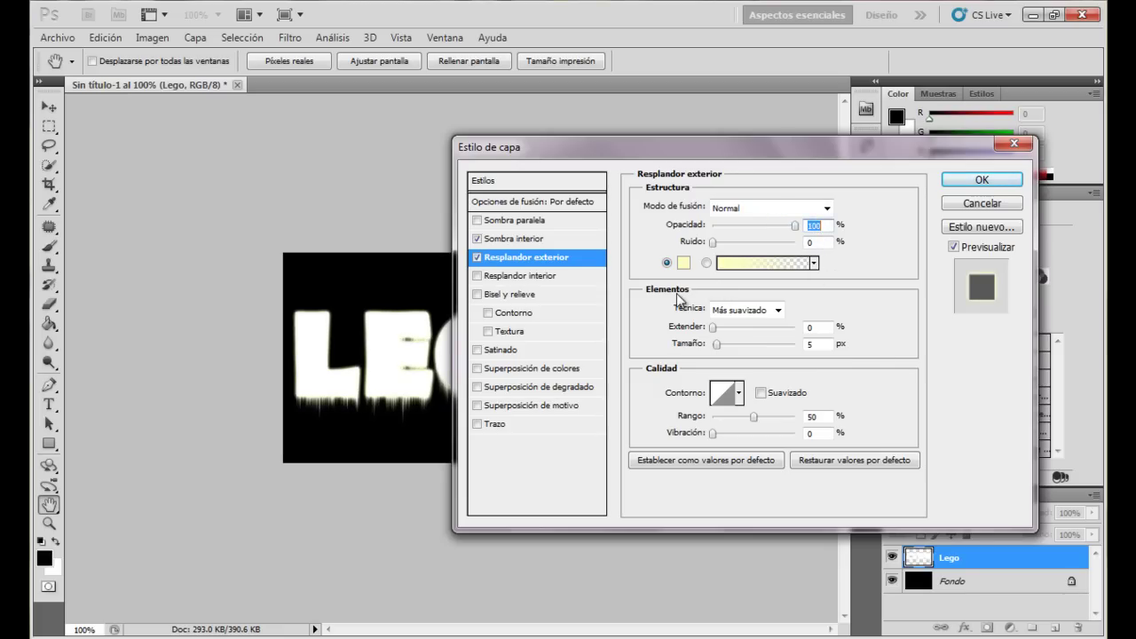
click(682, 262)
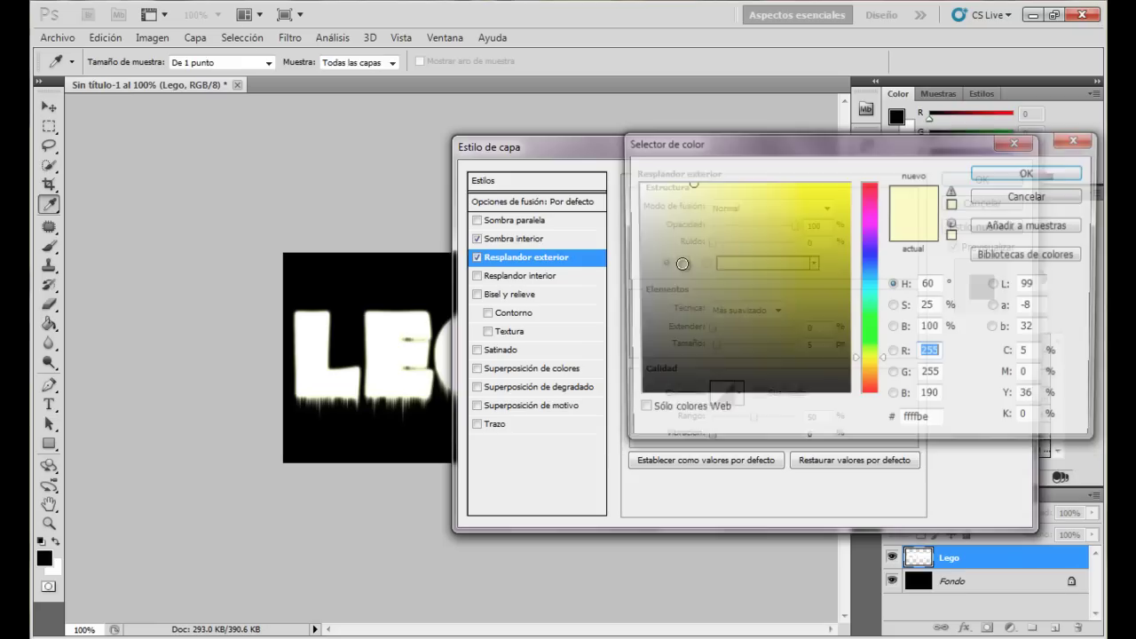
click(680, 257)
click(637, 184)
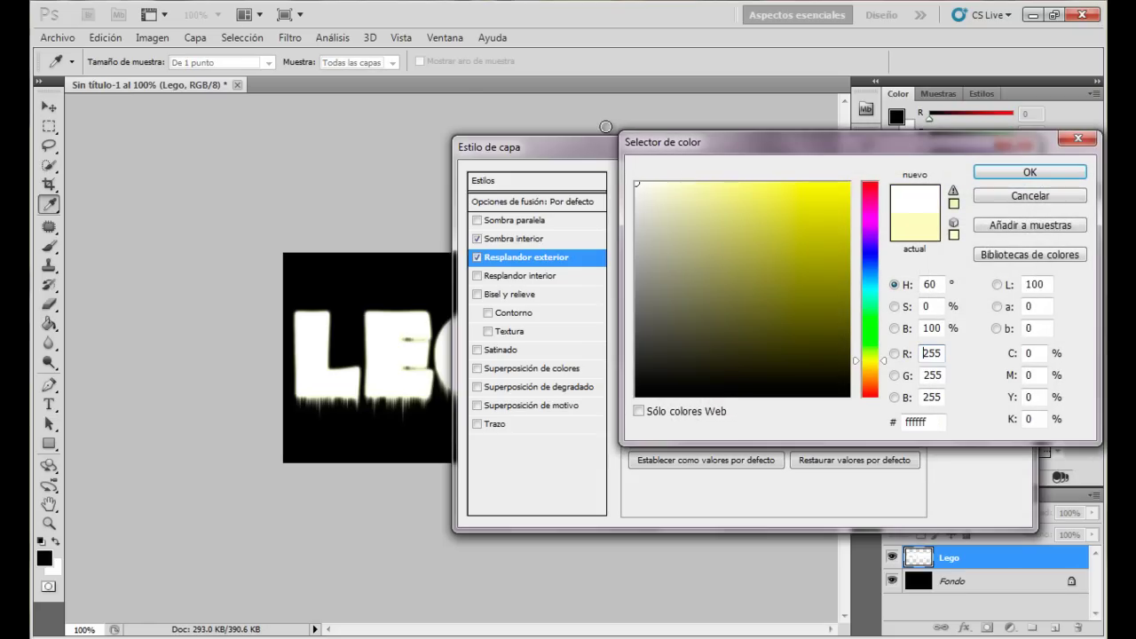
click(1034, 172)
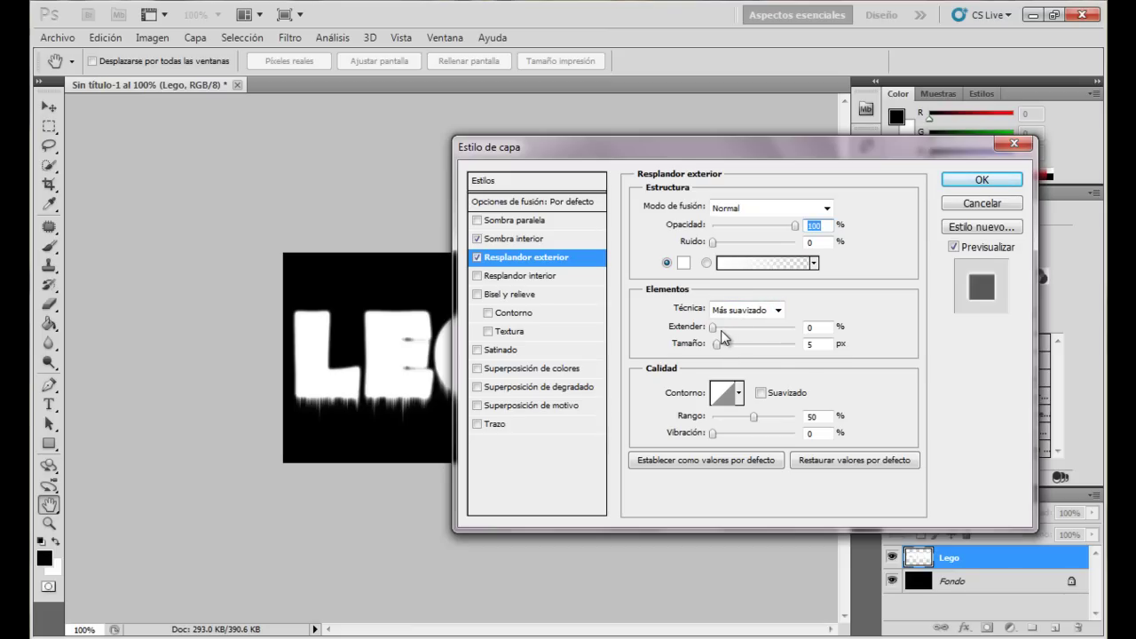
Step: Set the outer glow spread to 4%, size to 1 px, anti-aliased, range 12%
click(817, 327)
text(4)
click(825, 343)
key(BackSpace)
text(1)
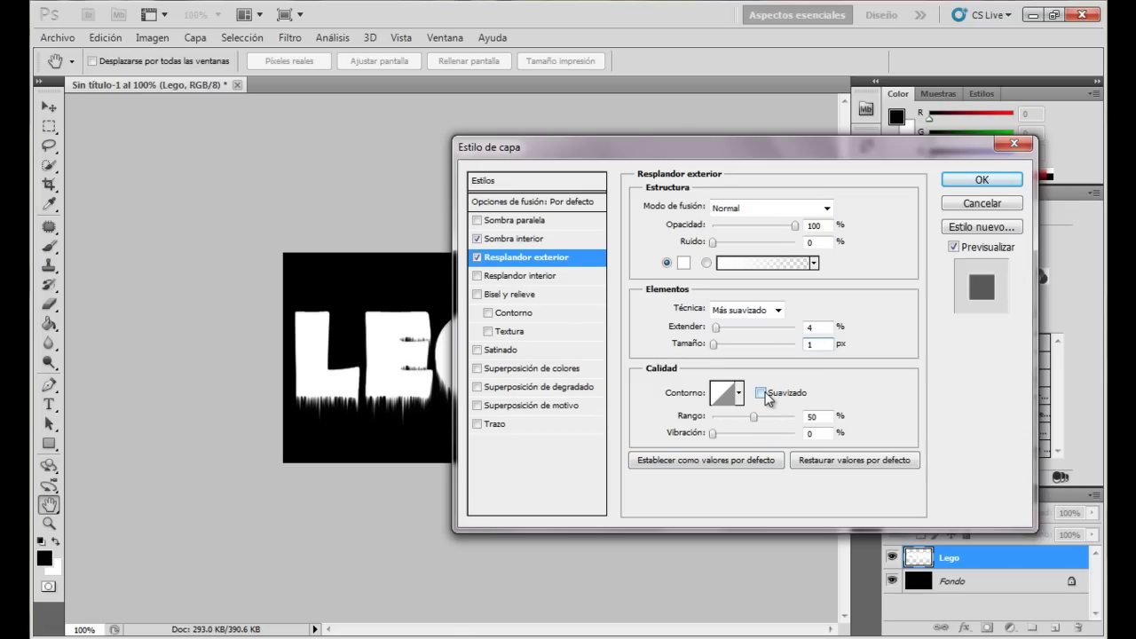
click(765, 395)
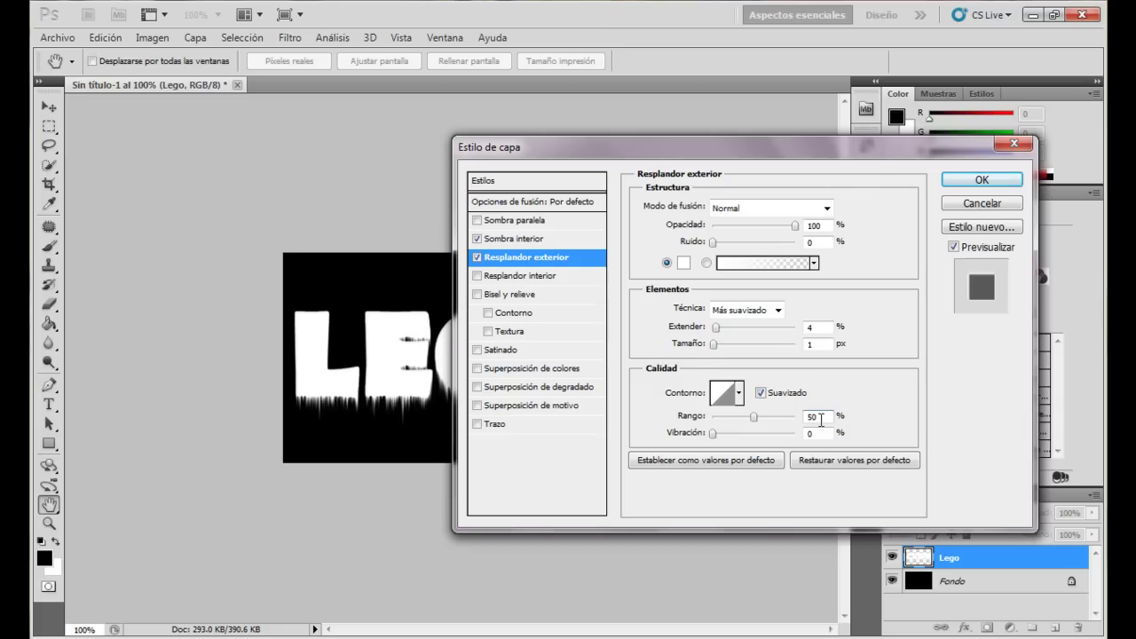
double_click(813, 416)
text(12)
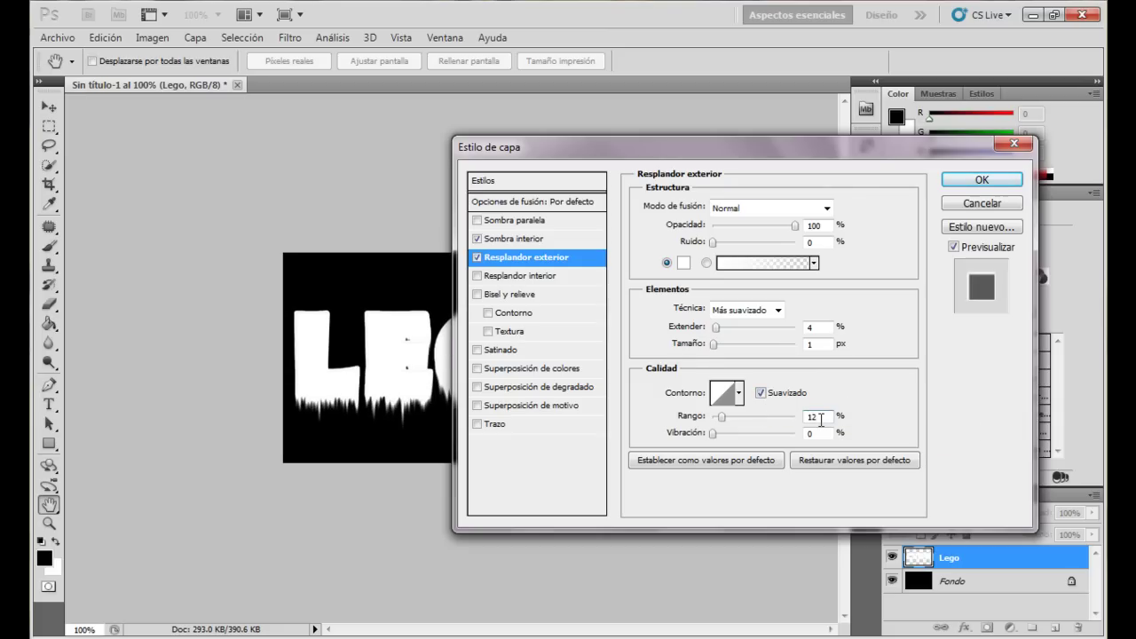
click(826, 434)
Step: Enable Bevel and Emboss with 800% depth, 23 px size and 9 px soften
click(521, 296)
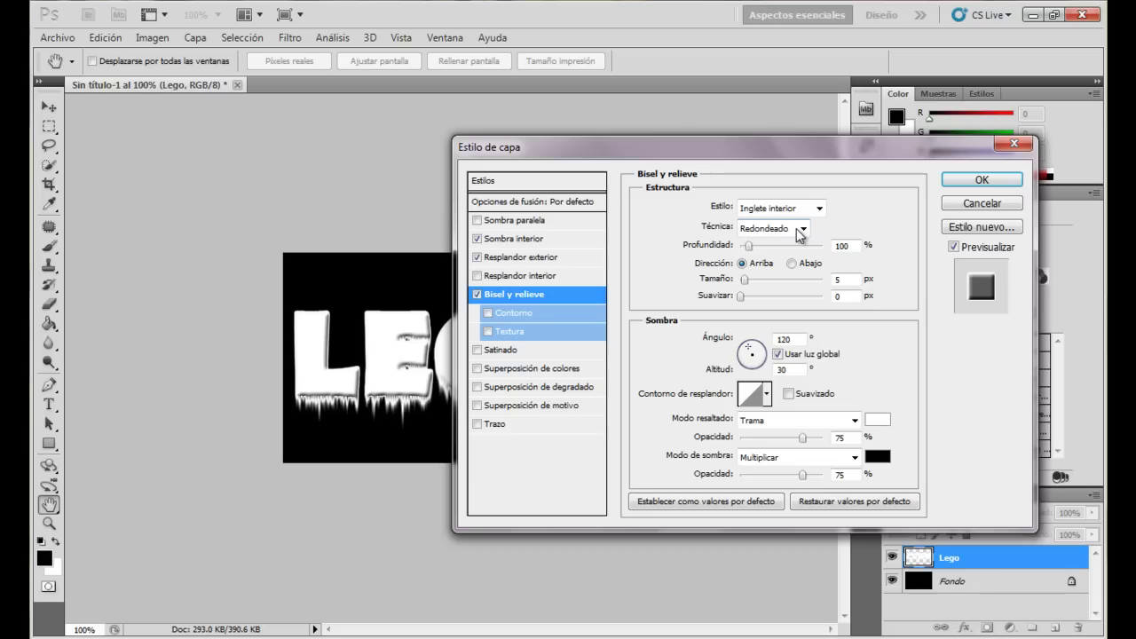
drag(850, 246, 797, 253)
text(800)
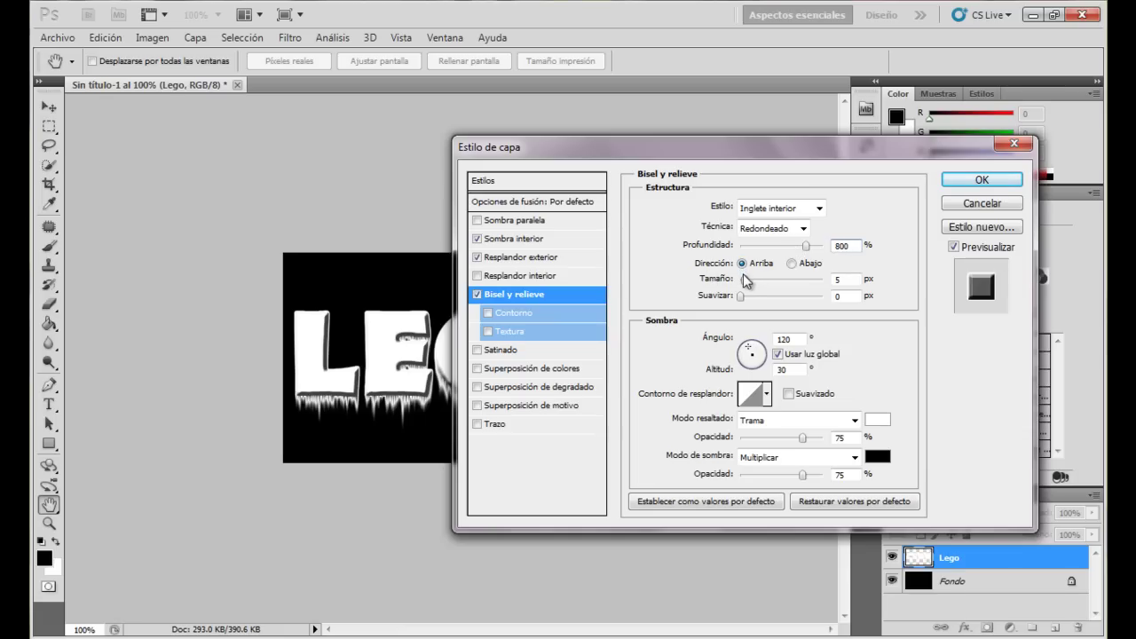
key(ctrl+a)
click(851, 279)
key(BackSpace)
text(23)
click(855, 296)
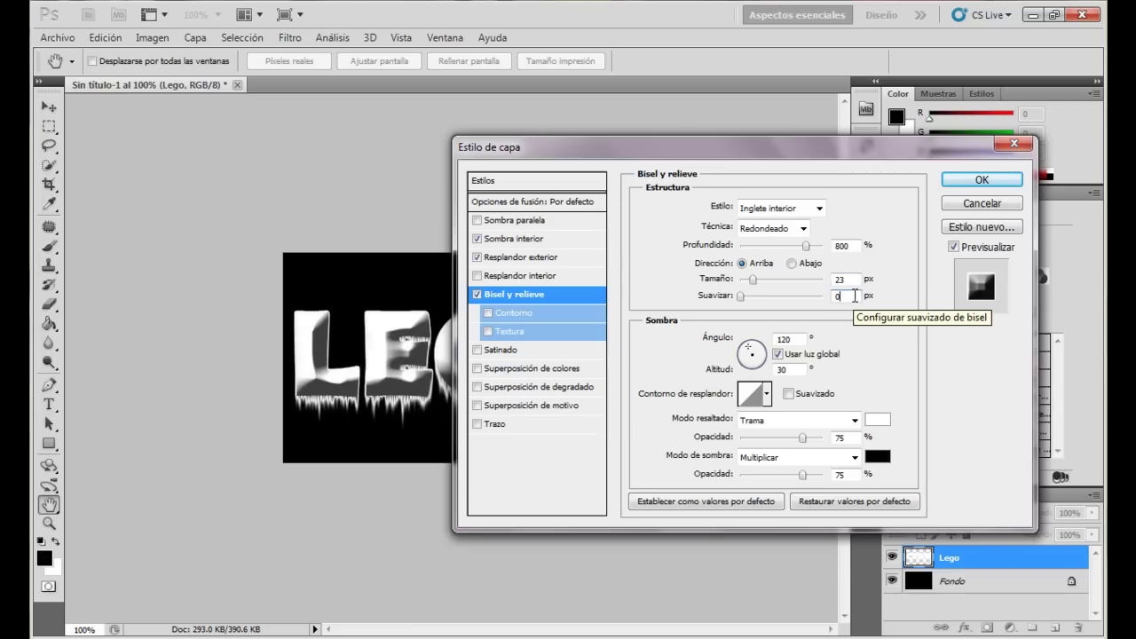
key(BackSpace)
text(9)
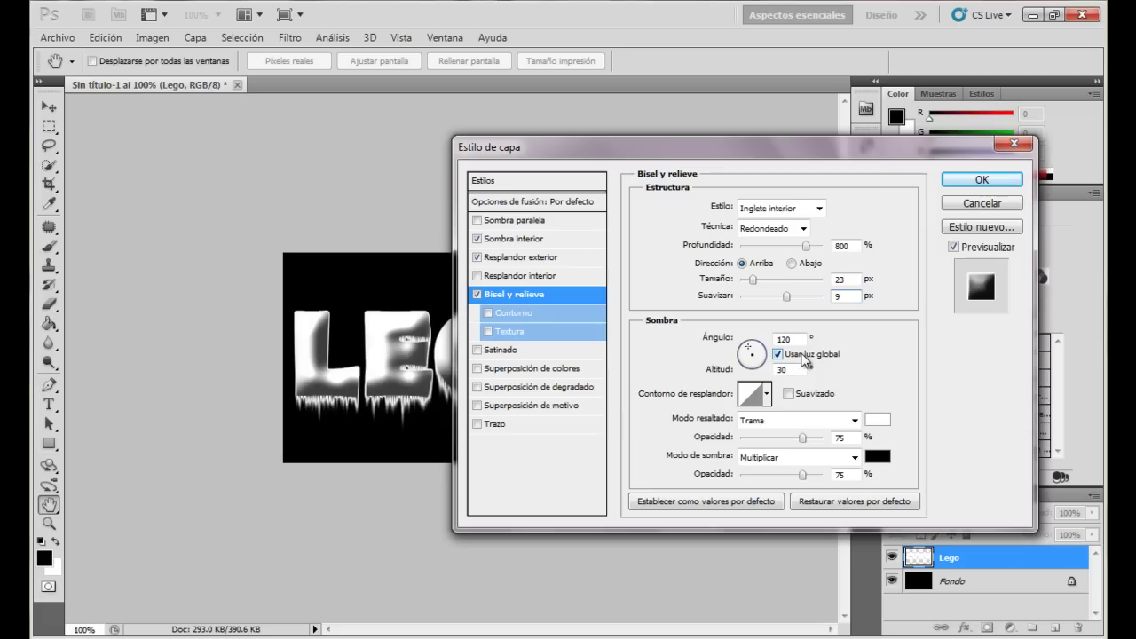
Step: Set bevel altitude to 40, anti-alias the gloss contour, and use a white highlight at 16% opacity
click(792, 369)
double_click(792, 369)
text(40)
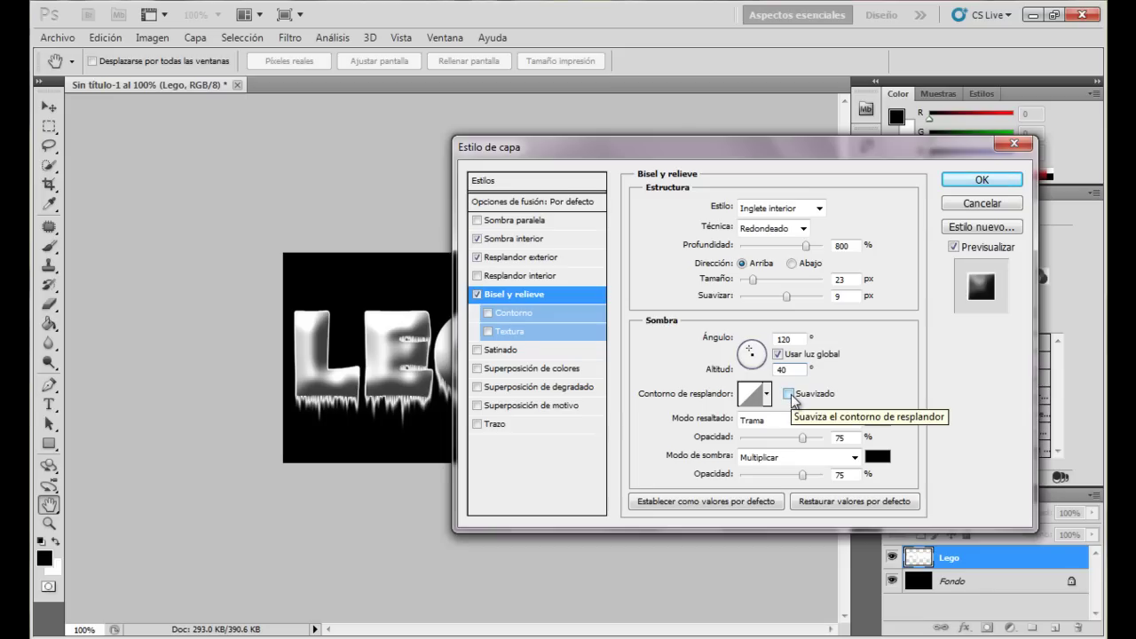
click(789, 394)
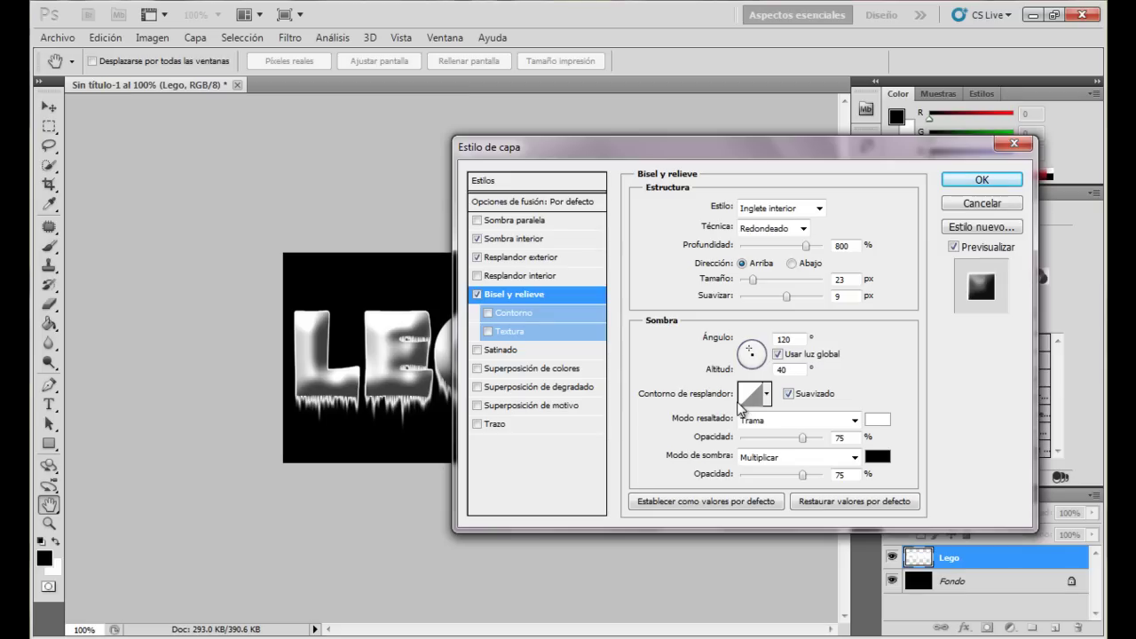
click(875, 421)
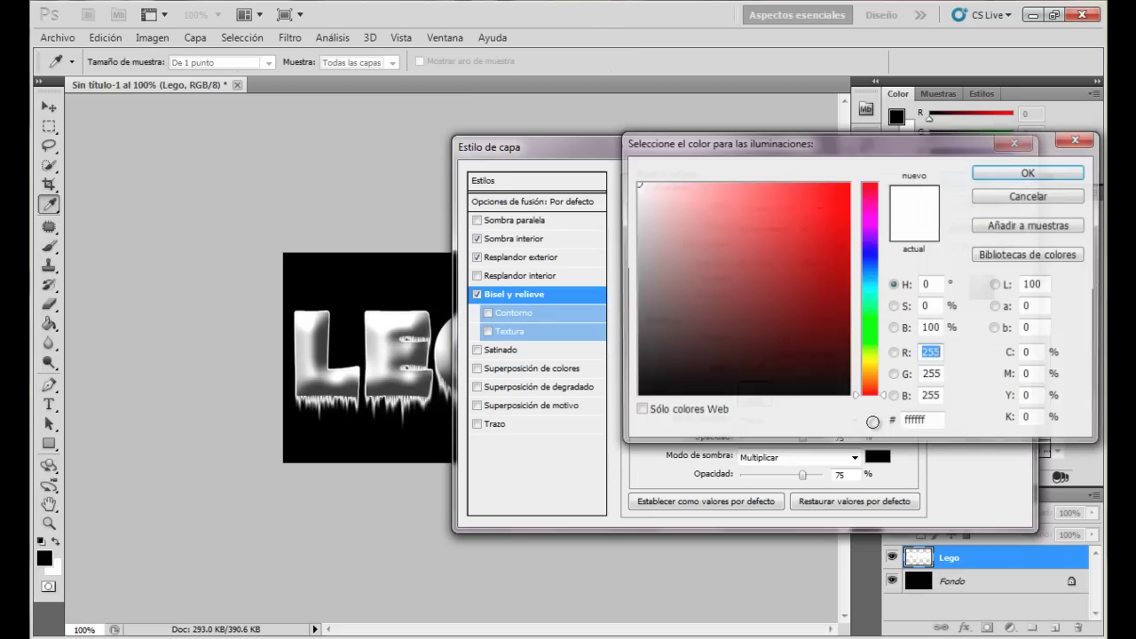
drag(755, 287, 607, 163)
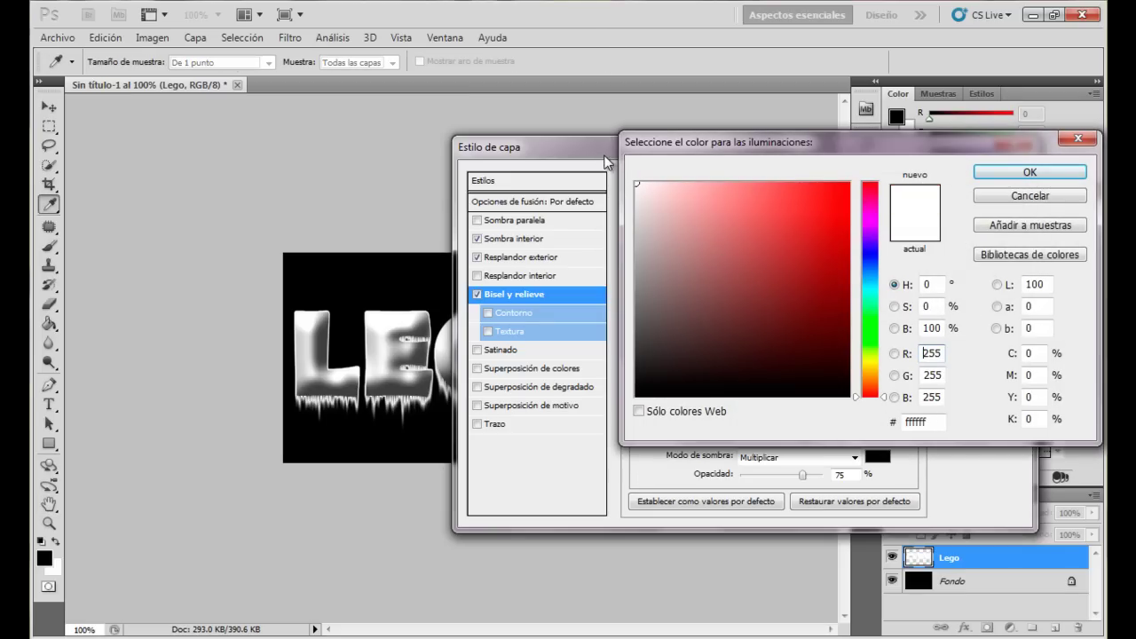
click(1024, 175)
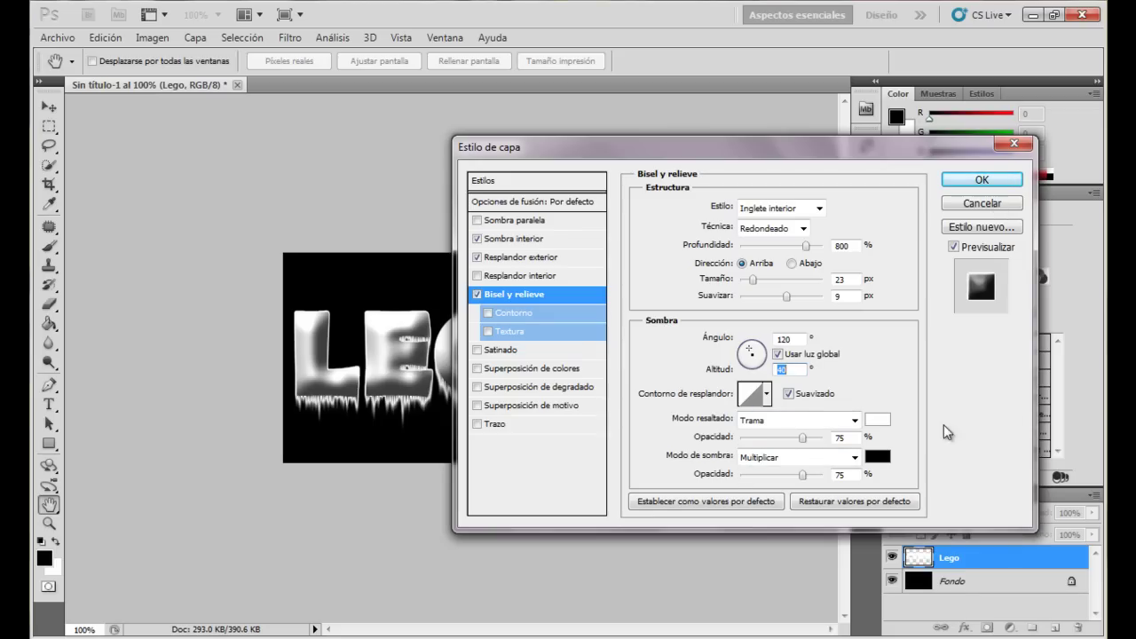
double_click(839, 437)
text(16)
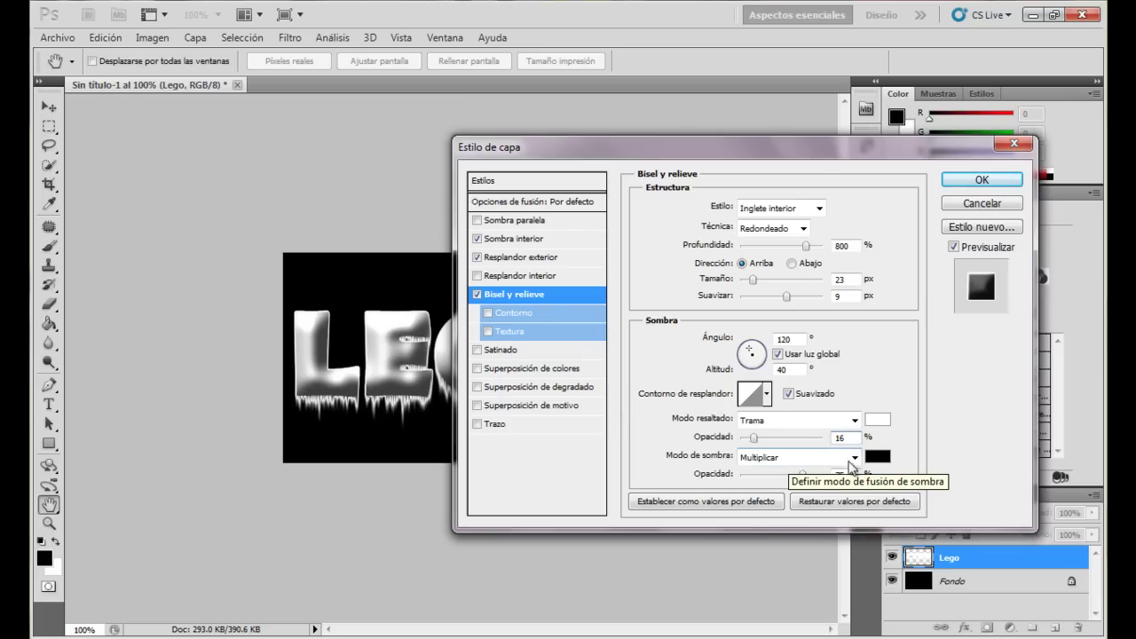
click(878, 456)
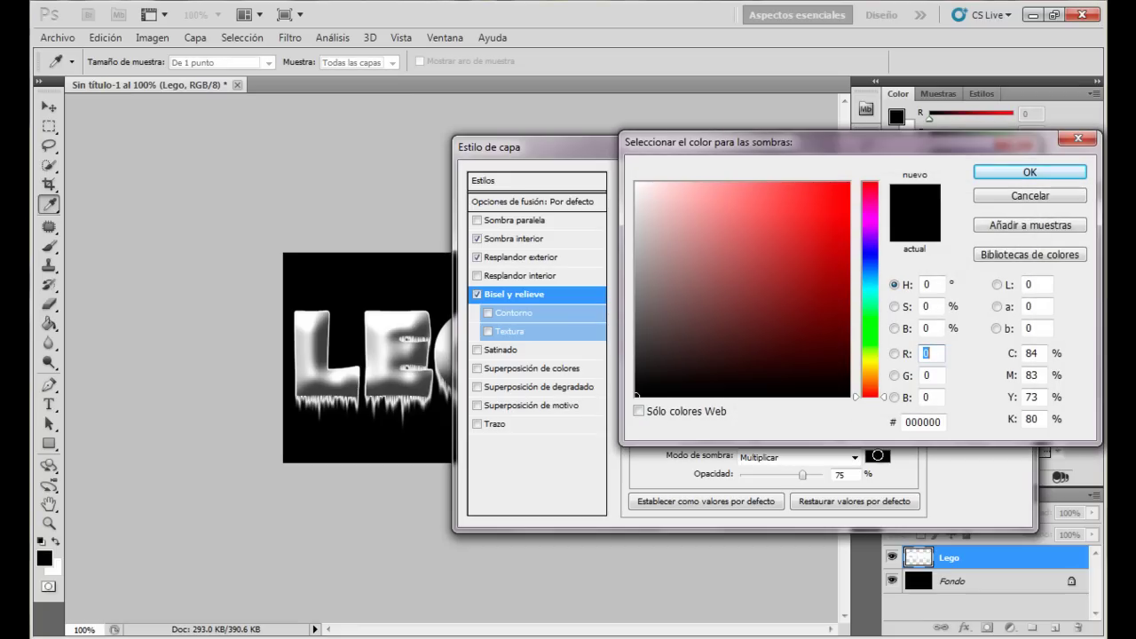
Step: Make the bevel shadow colour light blue 9ee3f9 at 32% opacity
double_click(944, 422)
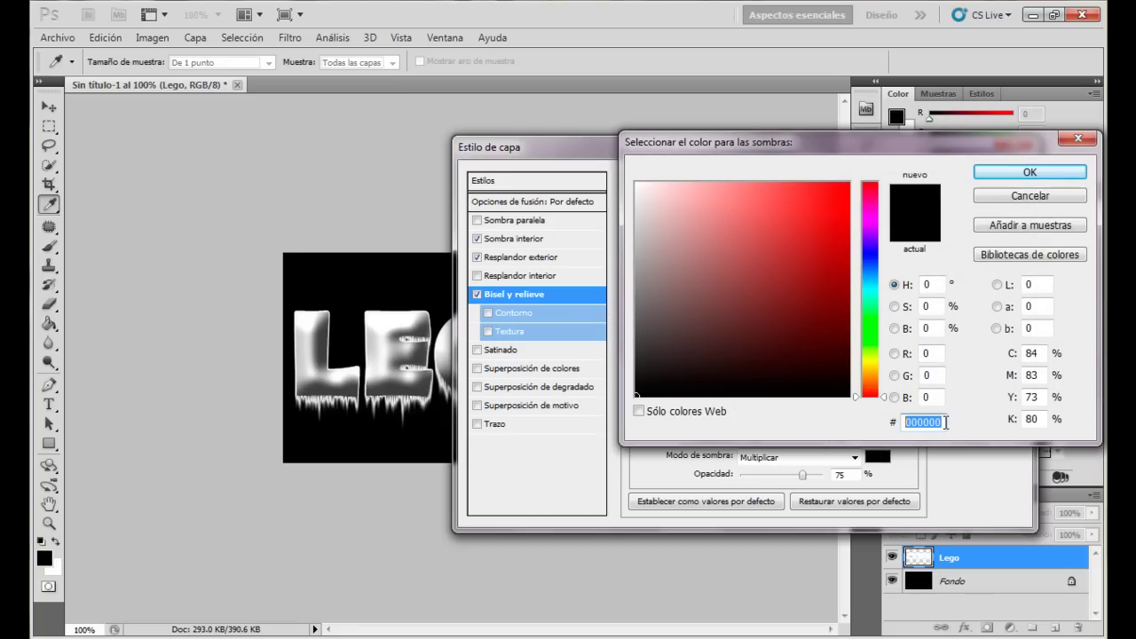
text(9)
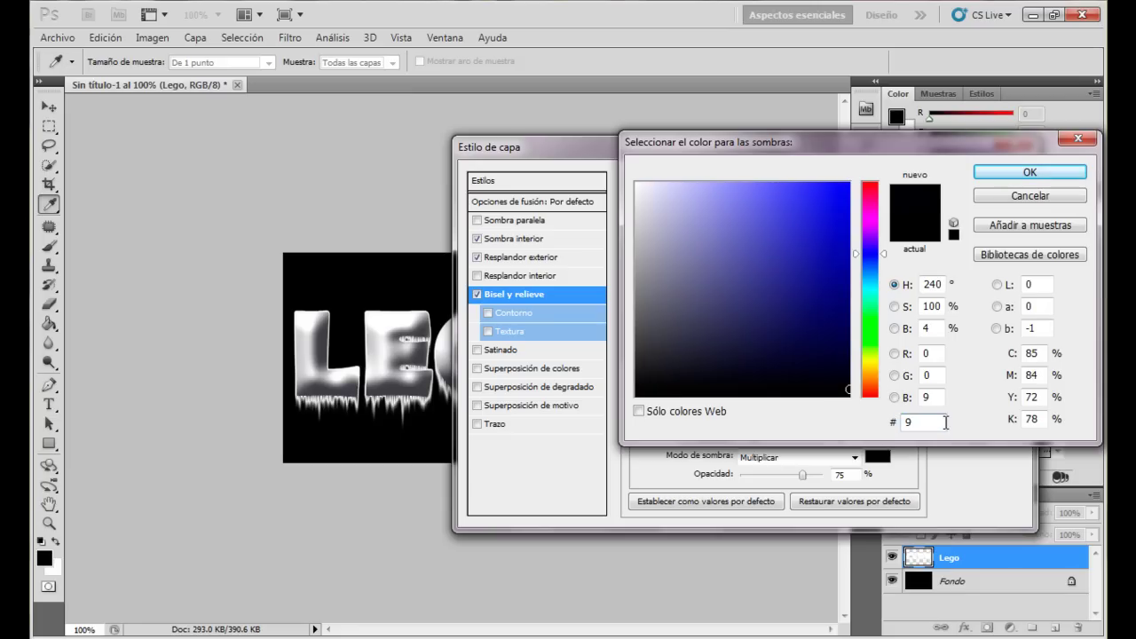
text(ee)
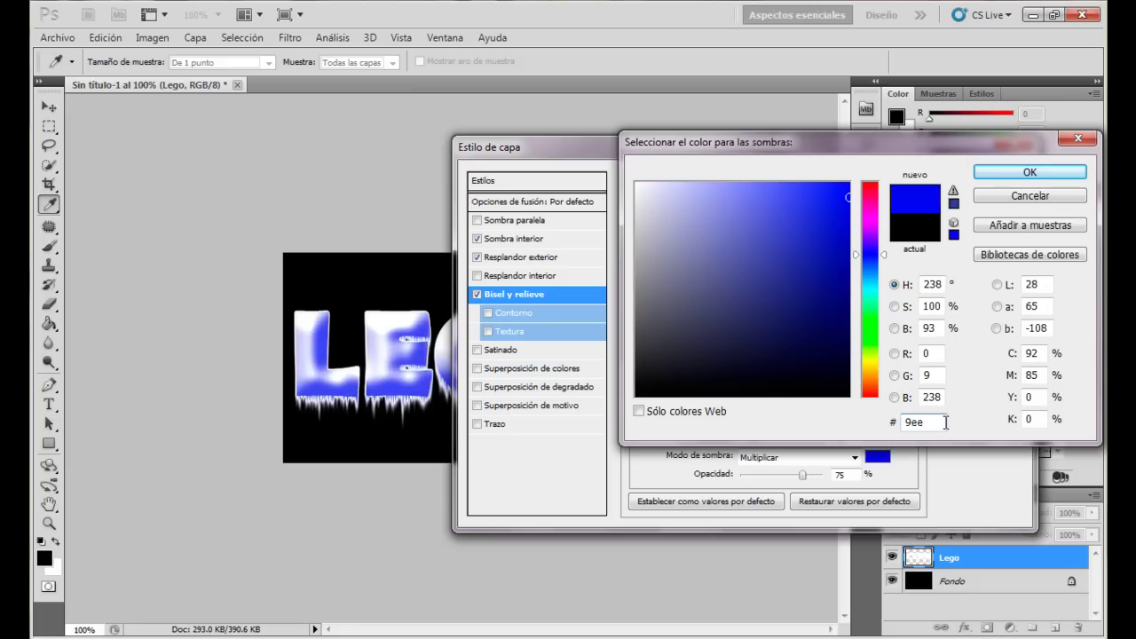
text(3)
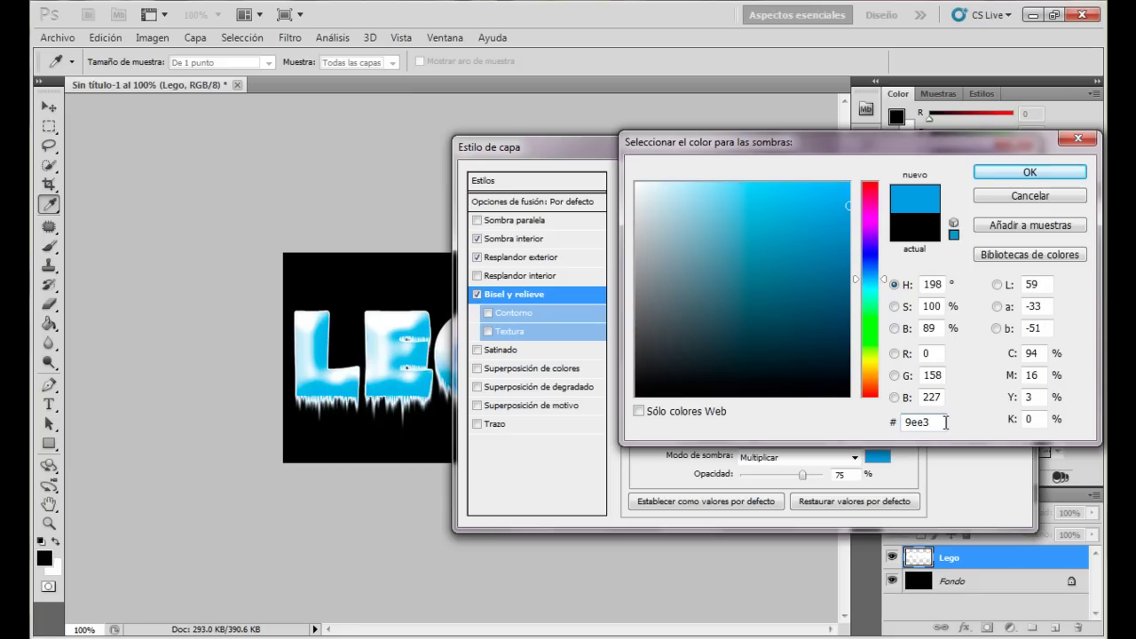
text(f9)
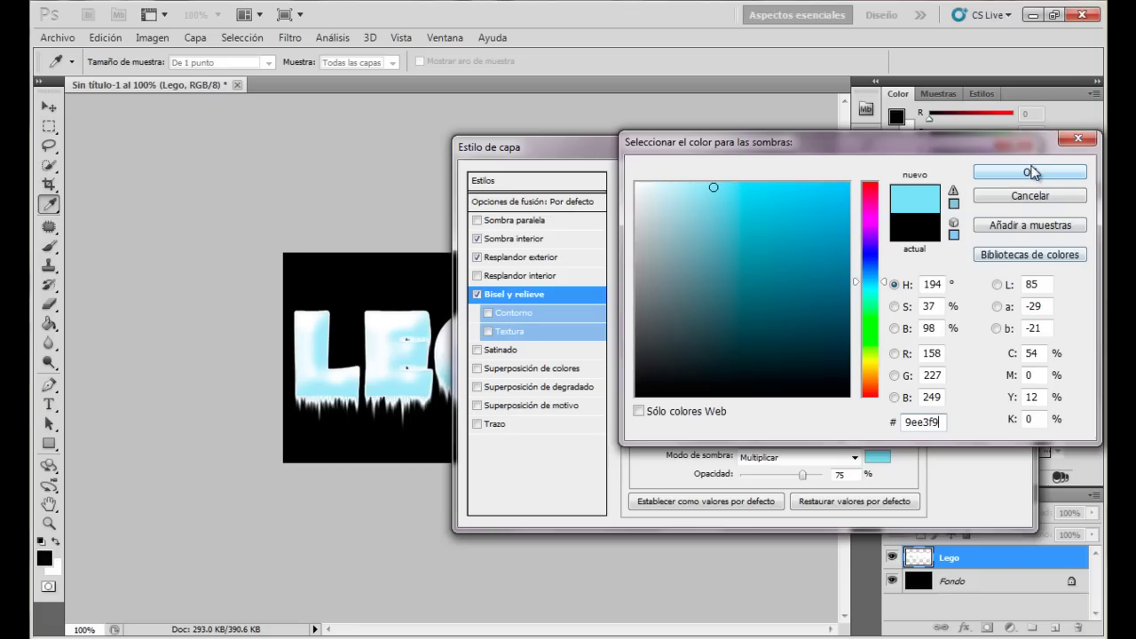
click(1032, 171)
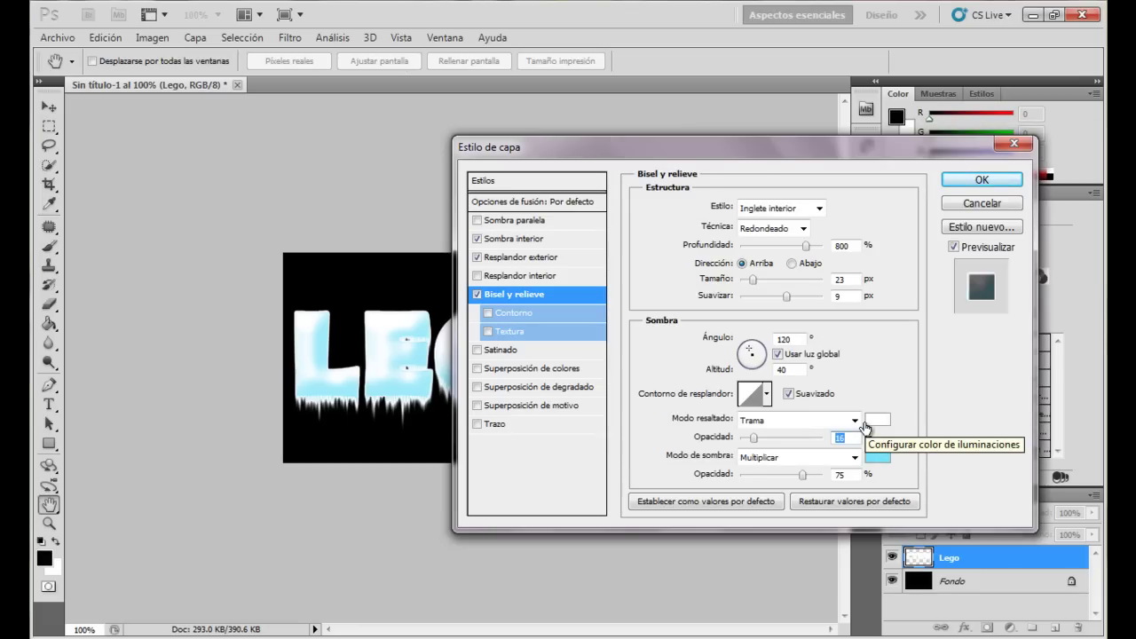
double_click(850, 474)
key(BackSpace)
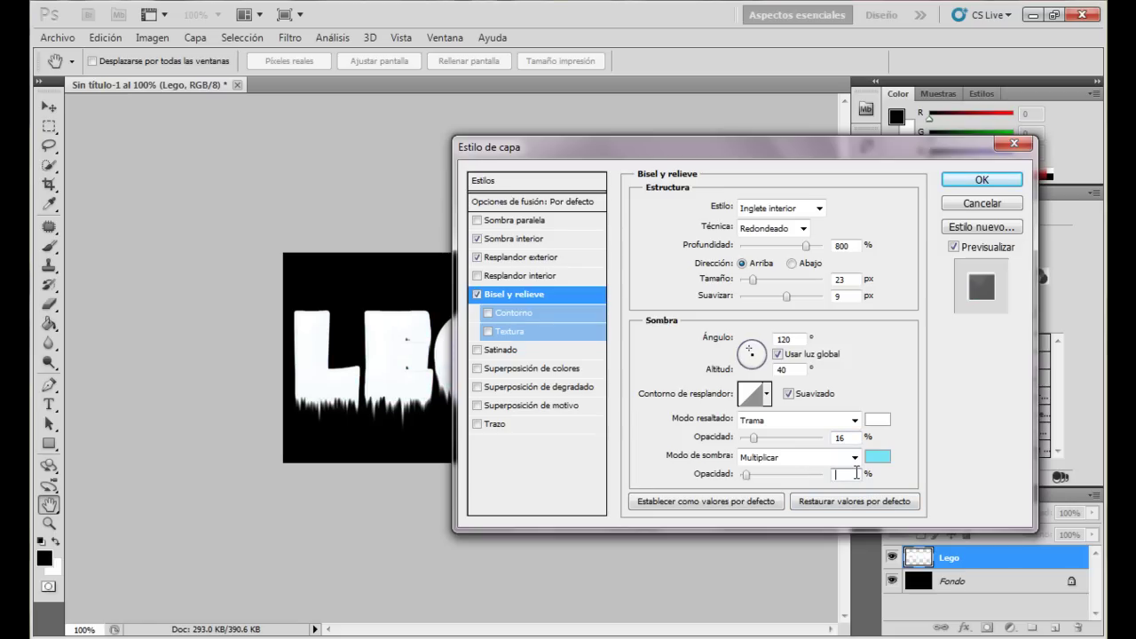
text(32)
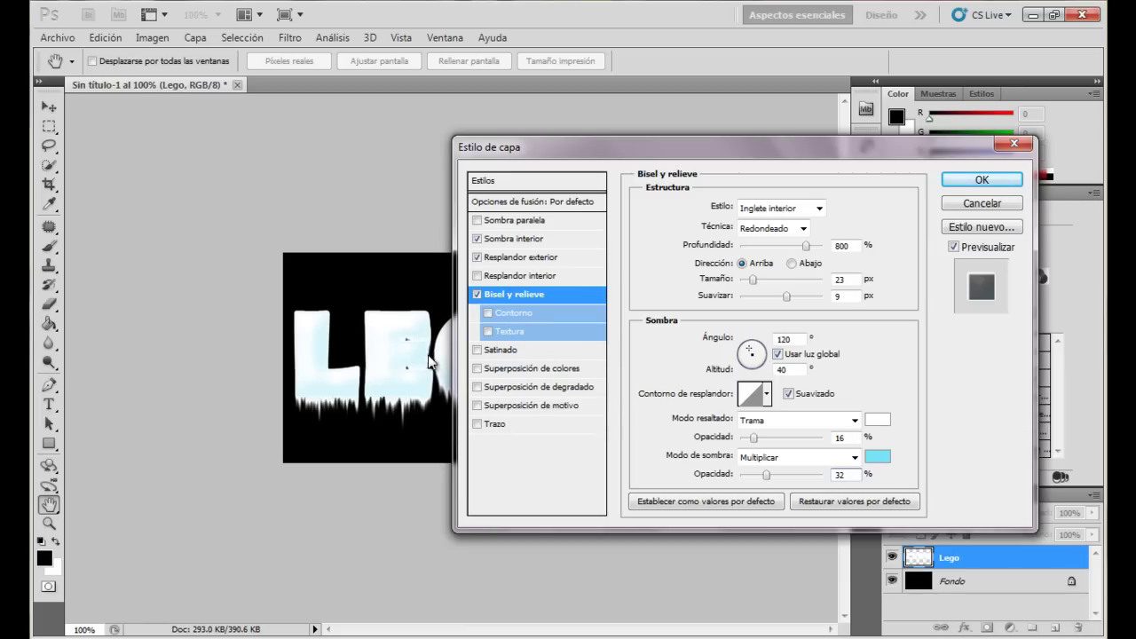
click(510, 353)
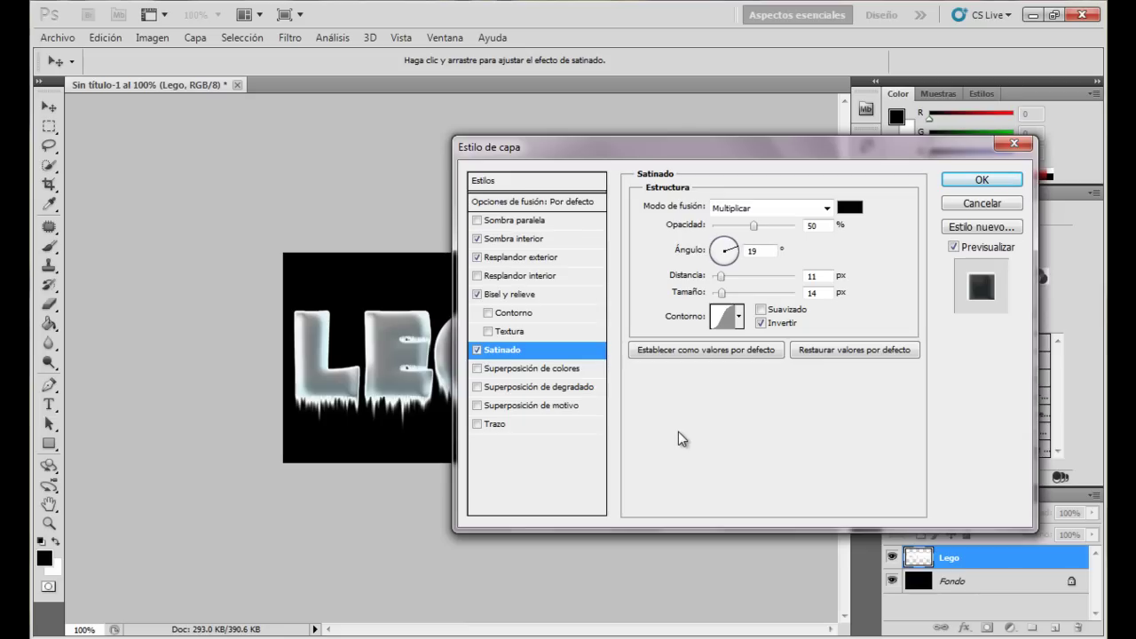
Step: Set the Satin (Satinado) colour to light blue hex 9ee3f9
click(851, 208)
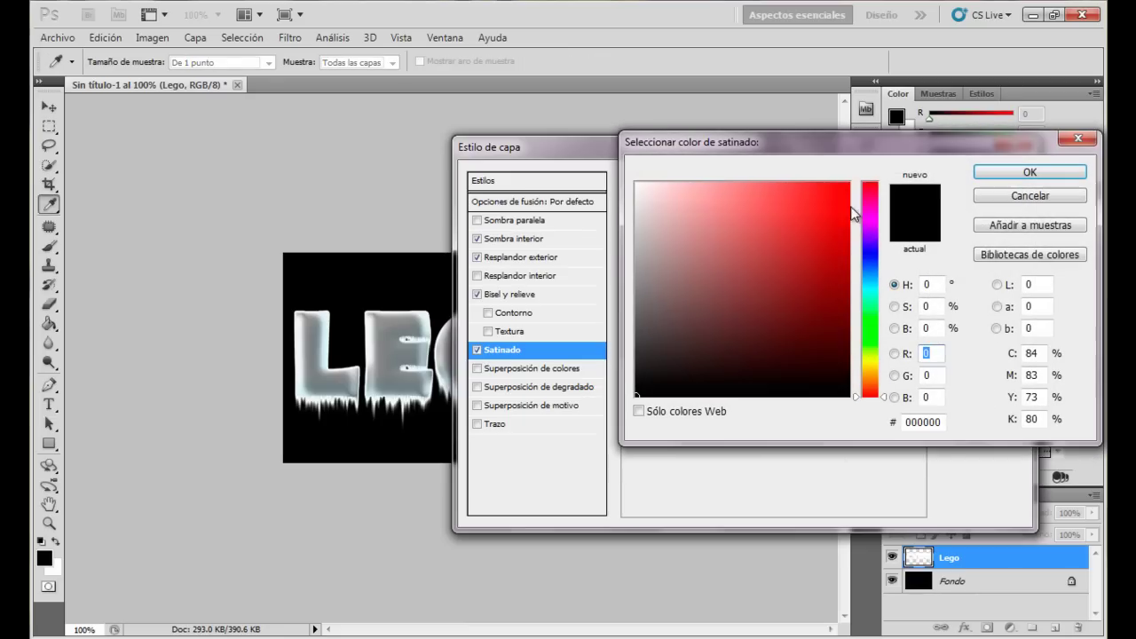
click(932, 422)
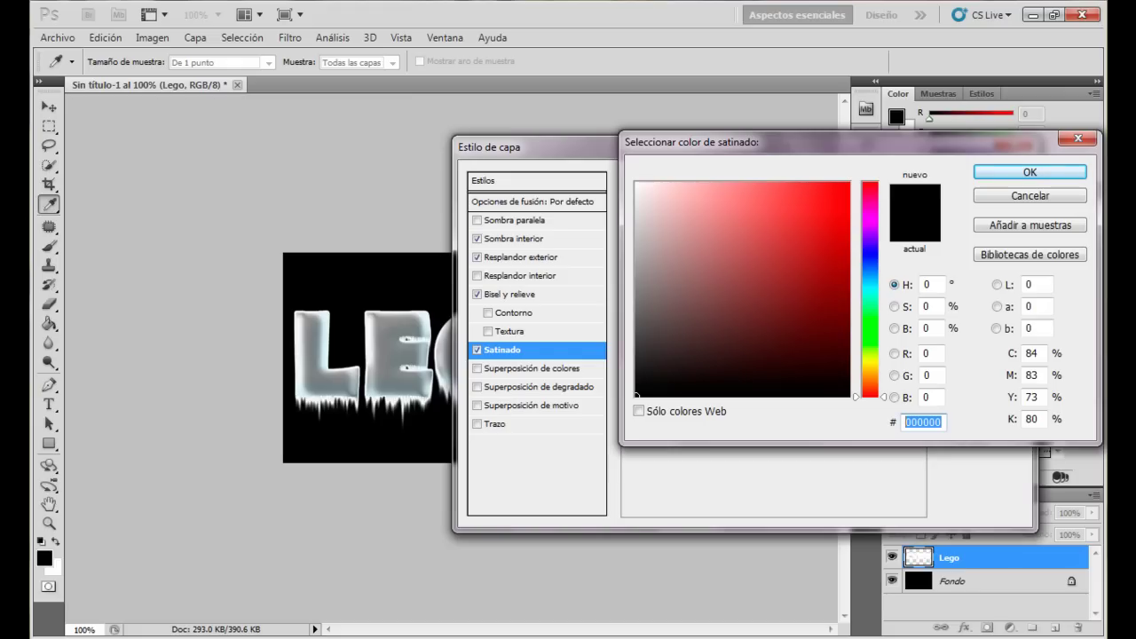
text(9ee3f)
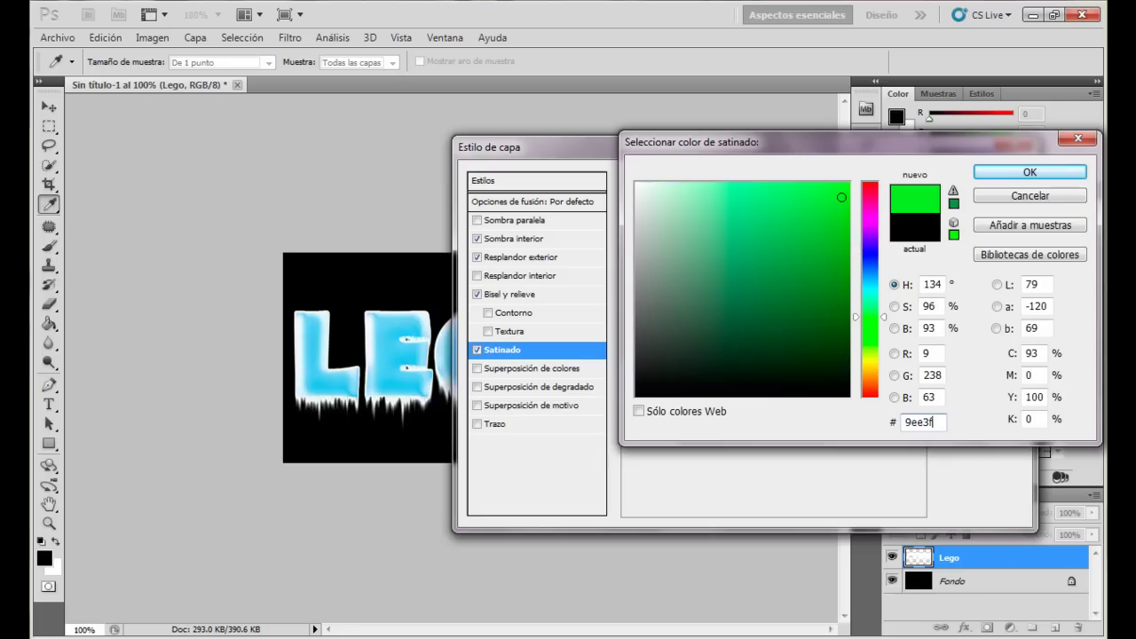
text(9)
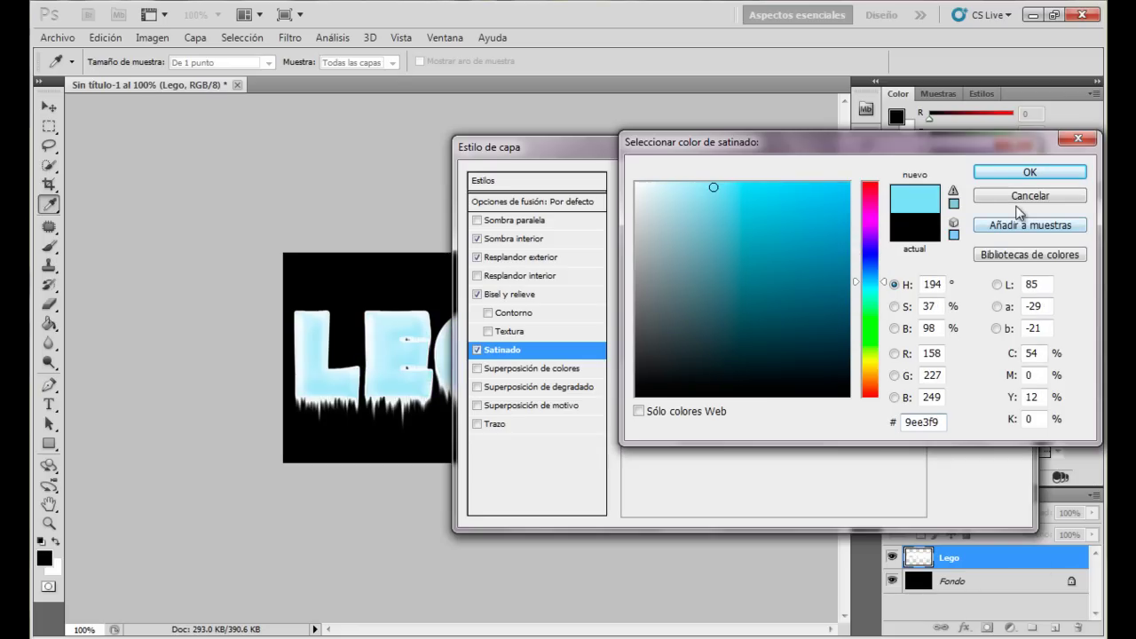
click(1016, 172)
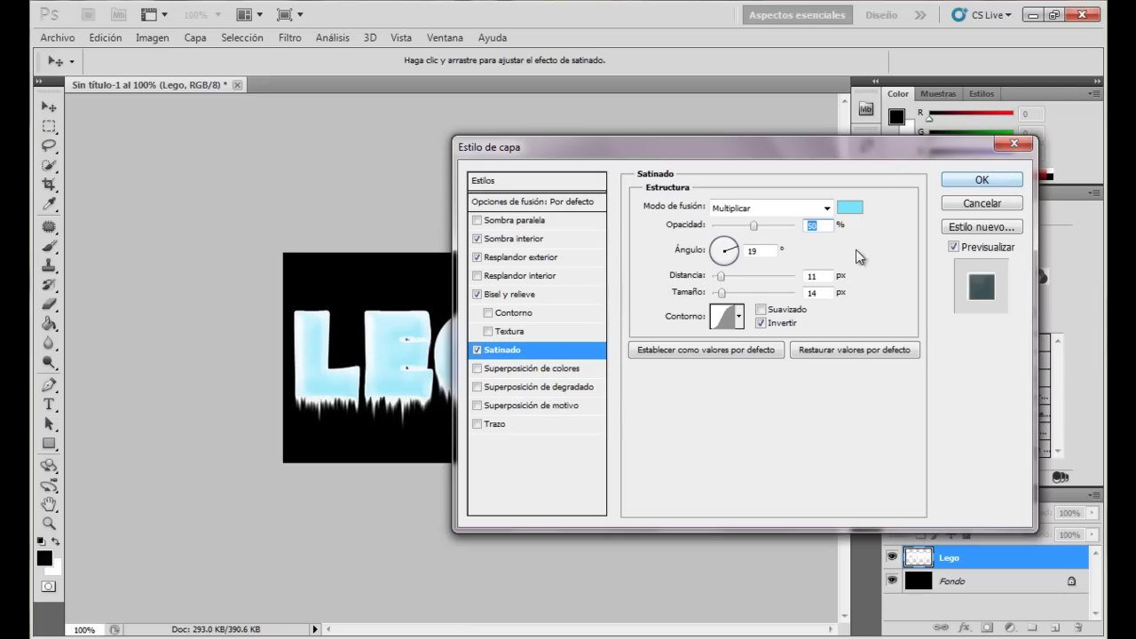
Step: Set the satin opacity to 36%, angle to 94° and distance to 5 px
click(829, 224)
double_click(828, 224)
text(36)
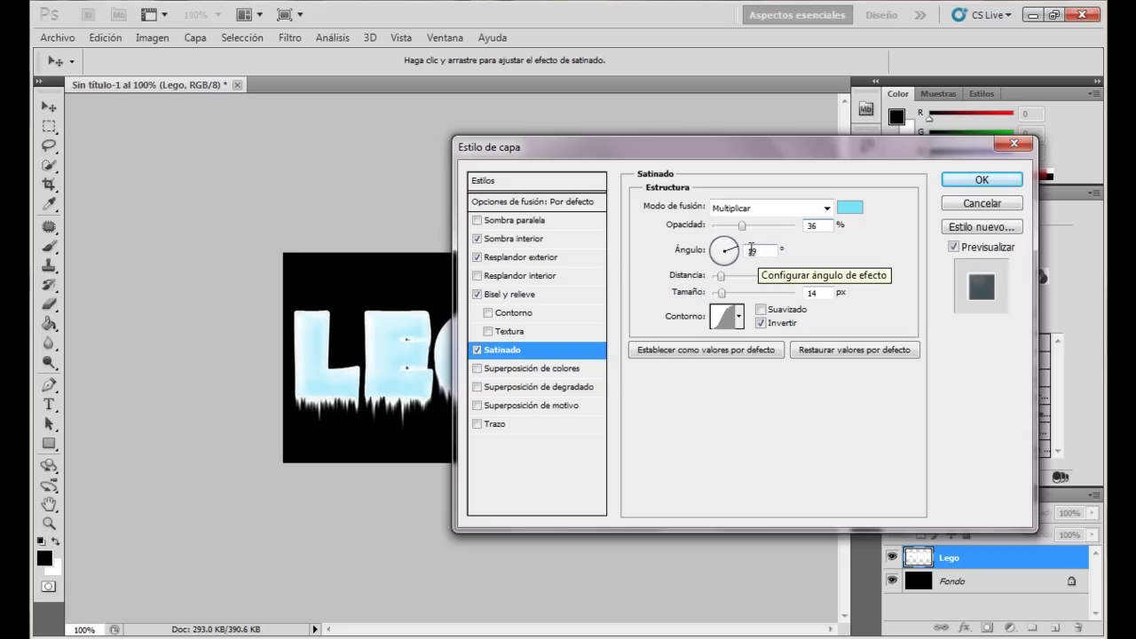
double_click(754, 252)
text(94)
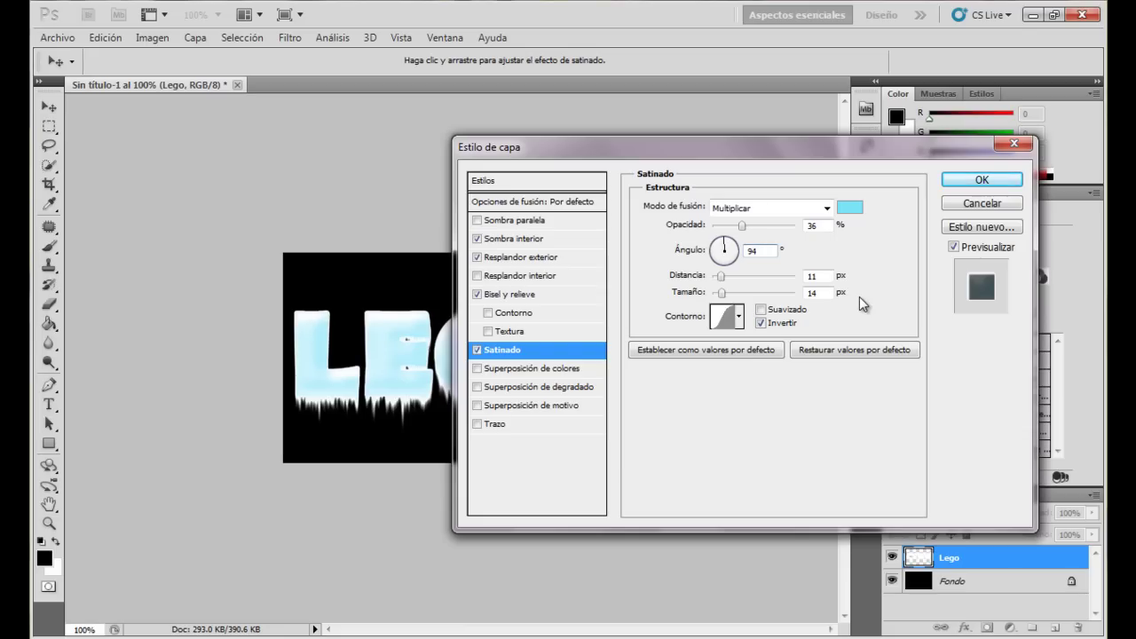
double_click(821, 276)
key(BackSpace)
text(5)
Step: Set the satin size to 12 px, choose a new contour preset, and turn off Invert
click(827, 293)
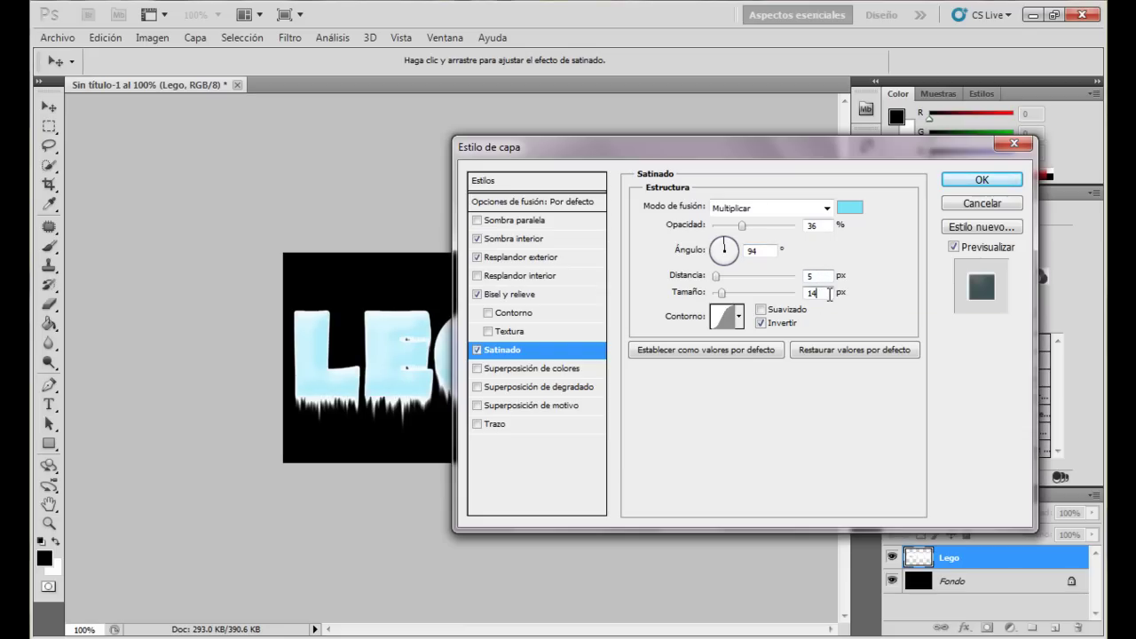
key(BackSpace)
text(2)
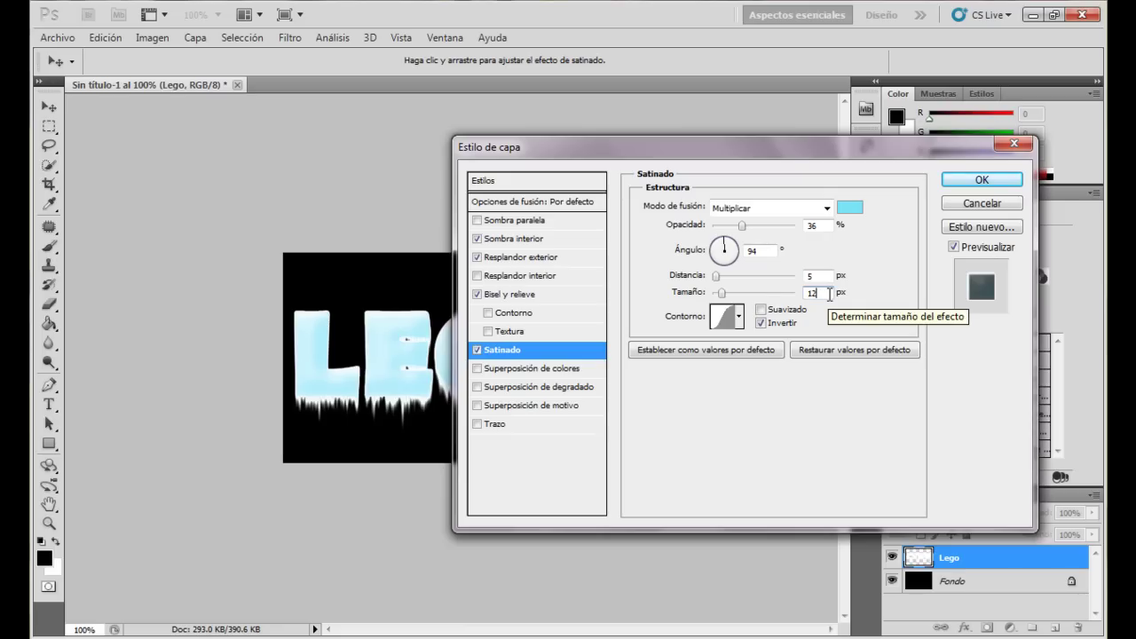
click(739, 320)
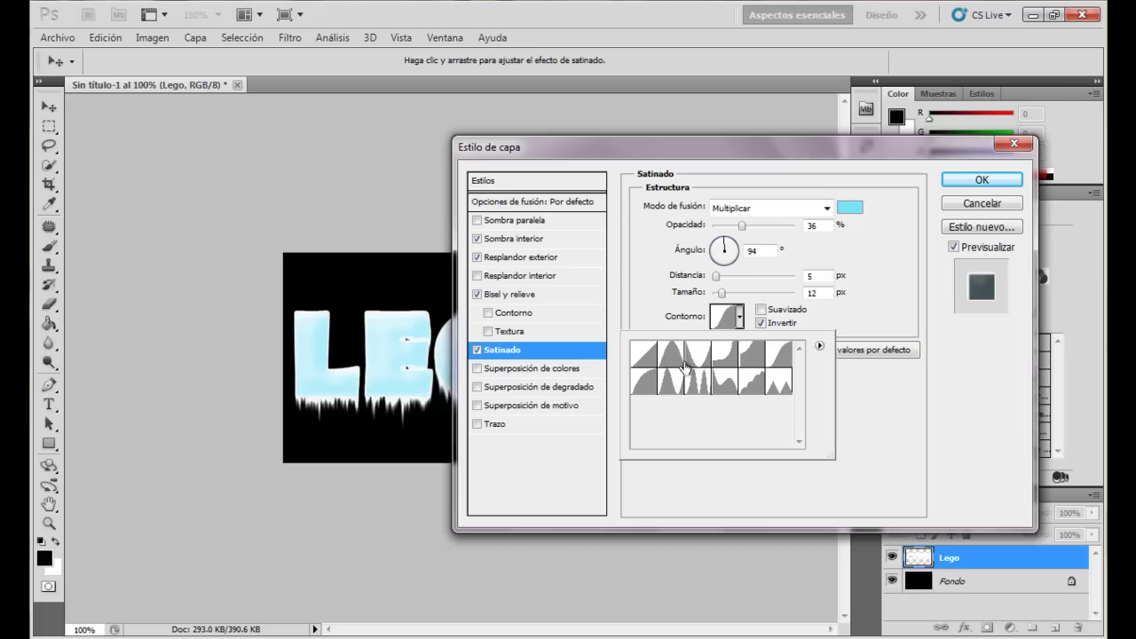
click(725, 381)
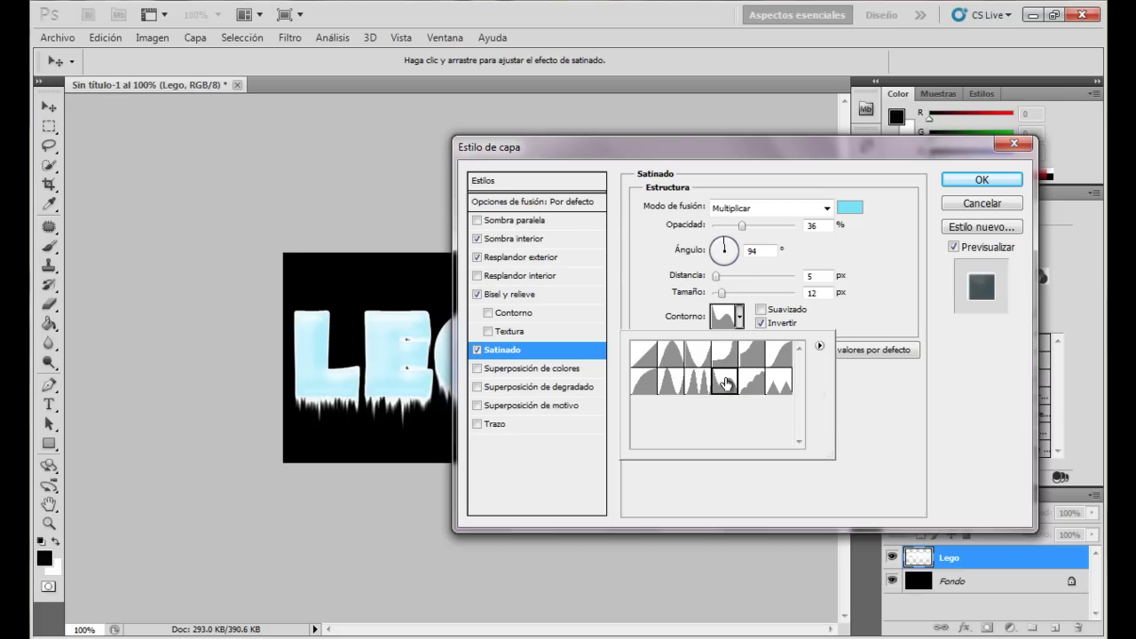
click(851, 328)
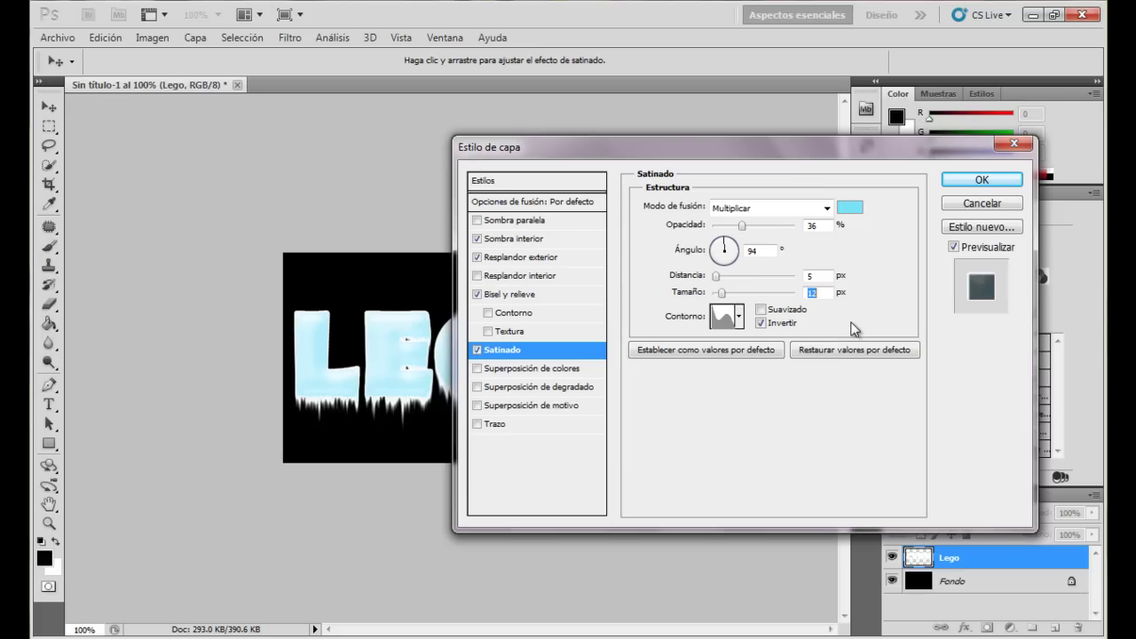
click(761, 324)
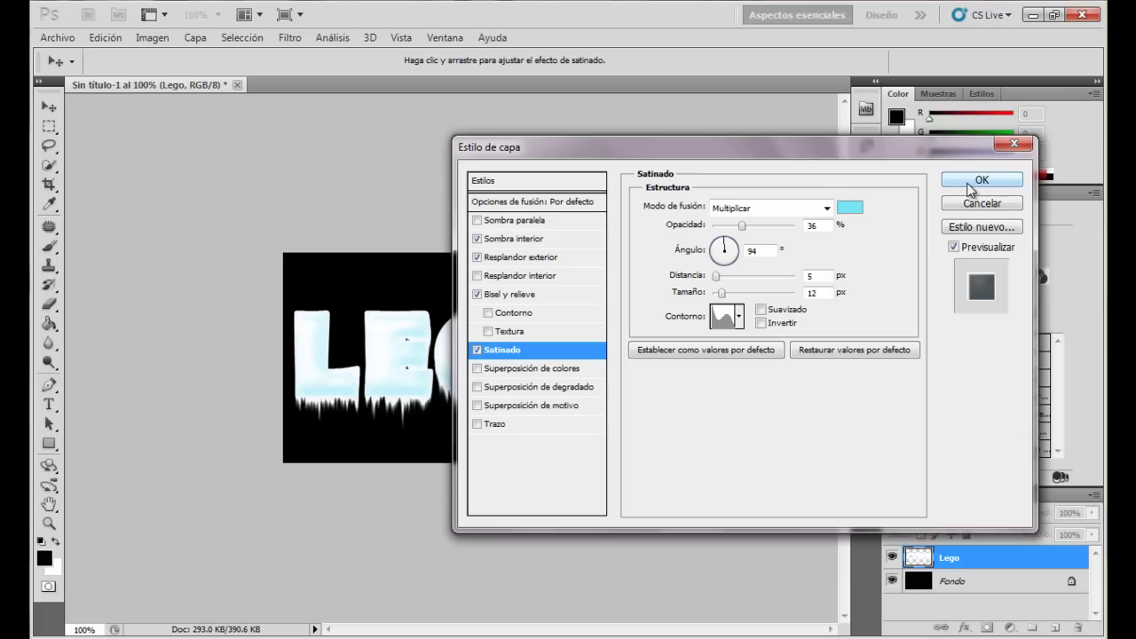
Step: Apply the layer styles and reopen Blending Options for the Lego layer
click(970, 187)
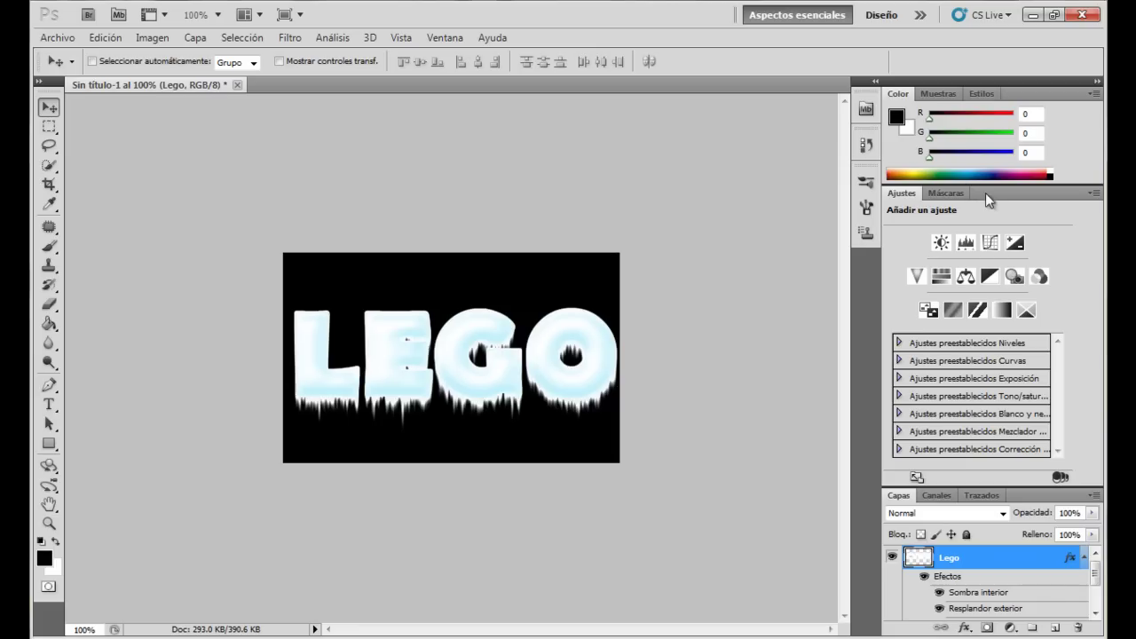
right_click(954, 561)
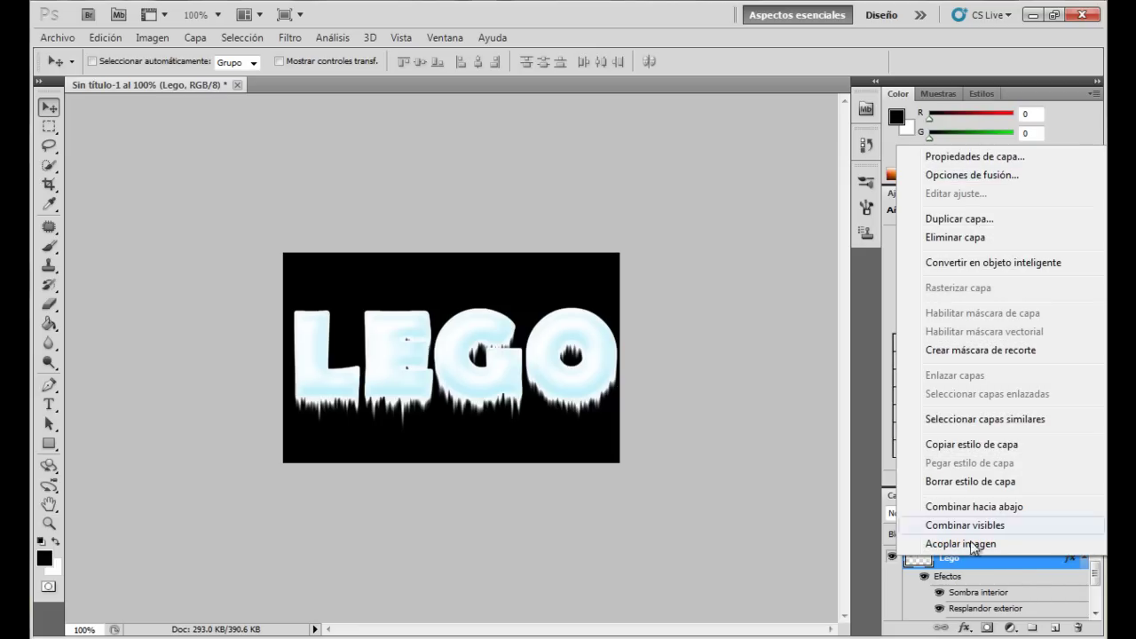
click(954, 175)
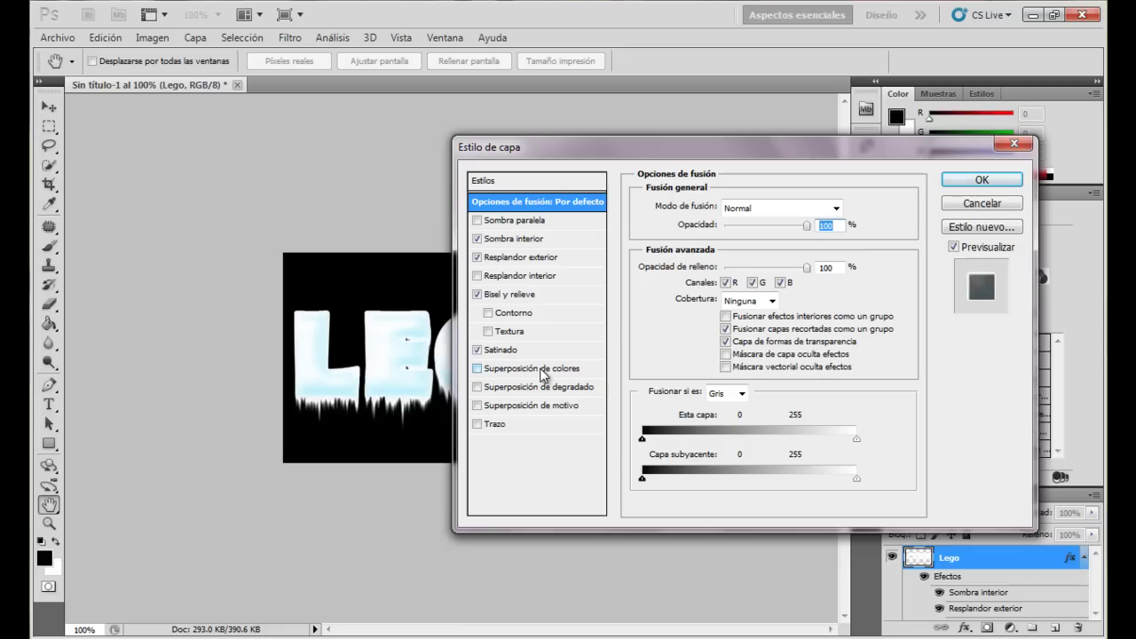
Step: Enable a pure white (ffffff) Color Overlay (Superposición de colores) on the Lego text
click(542, 371)
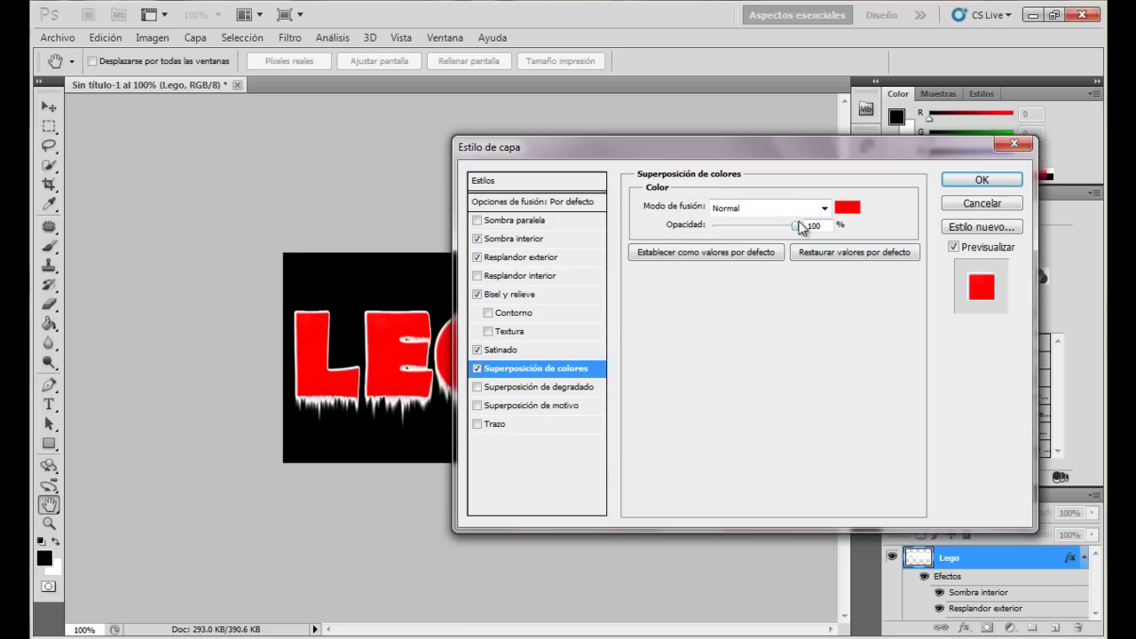
click(846, 206)
drag(769, 213, 637, 183)
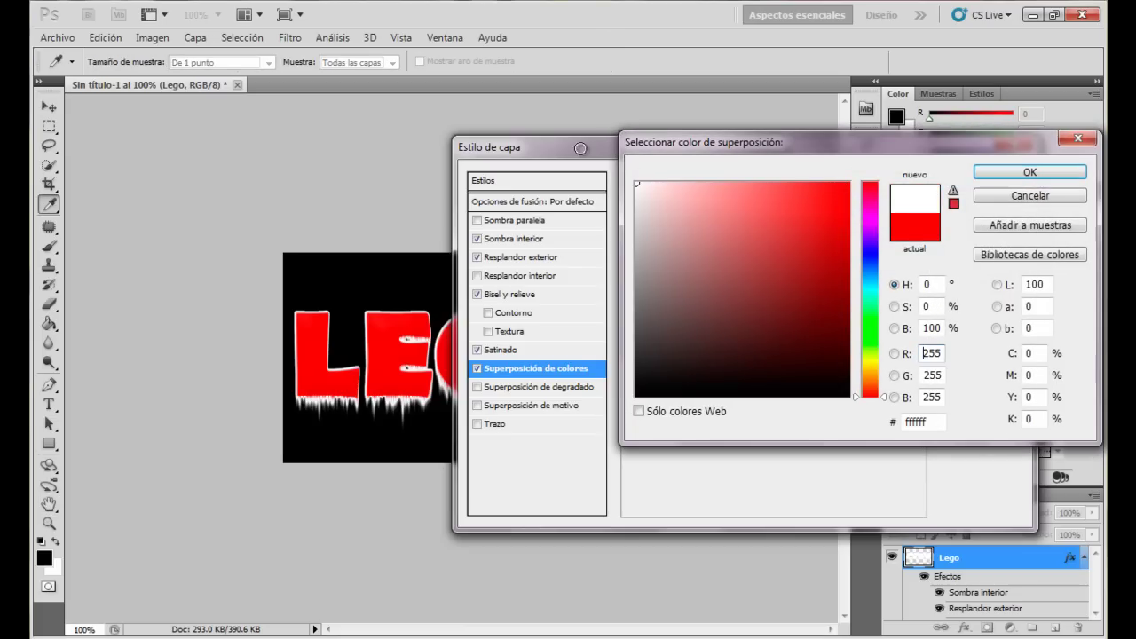
click(1041, 171)
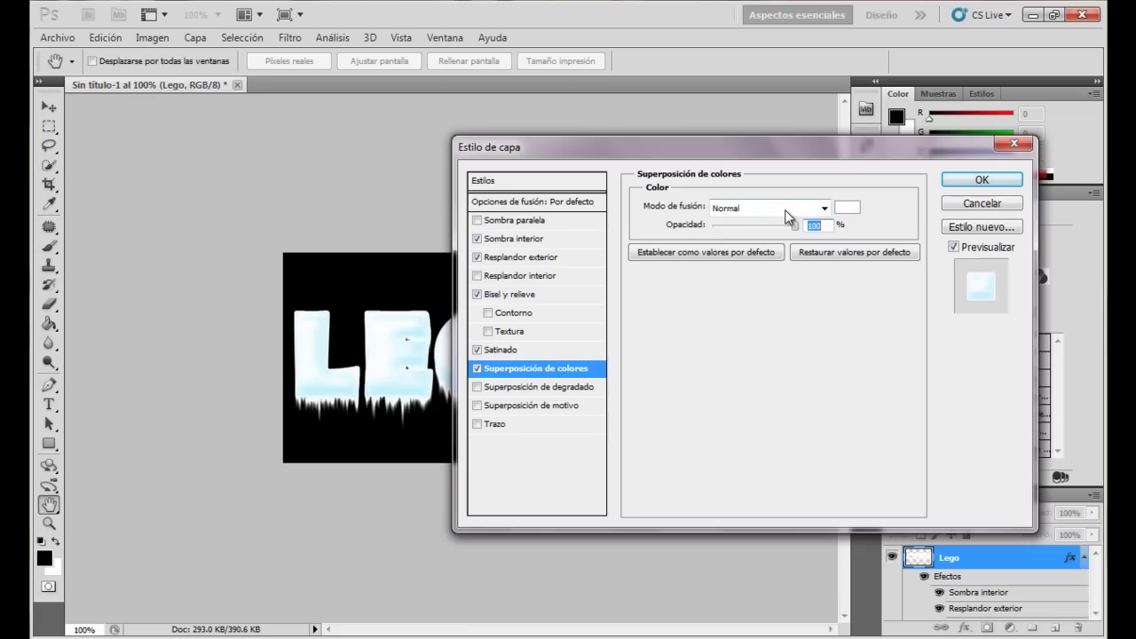
Step: Confirm the layer style so the white Normal 100% colour overlay turns LEGO frosty white
click(983, 184)
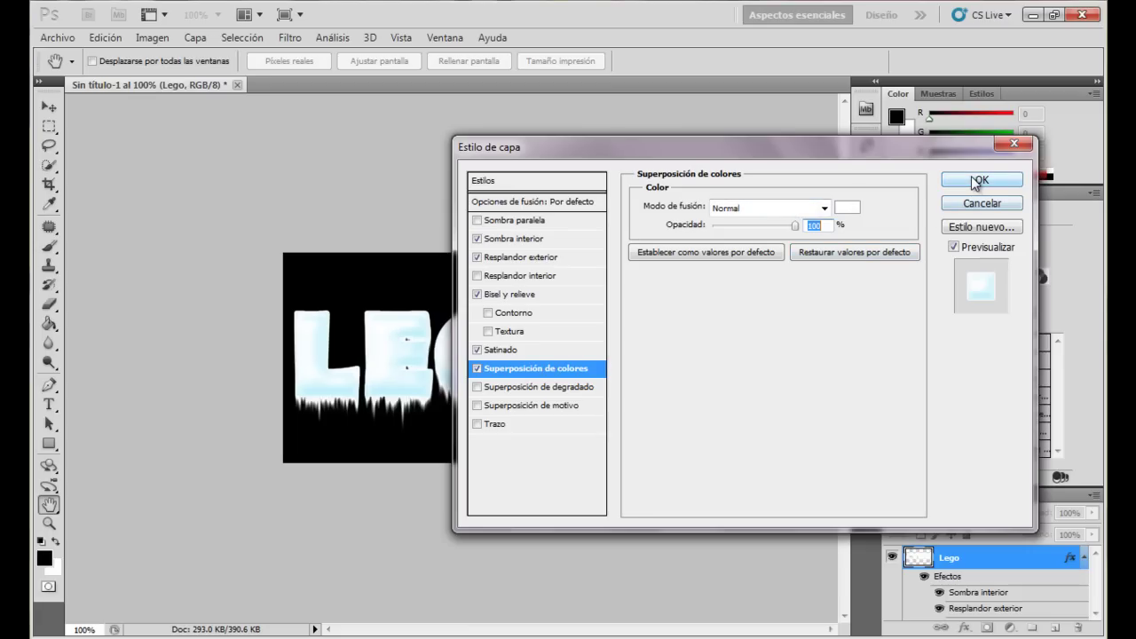